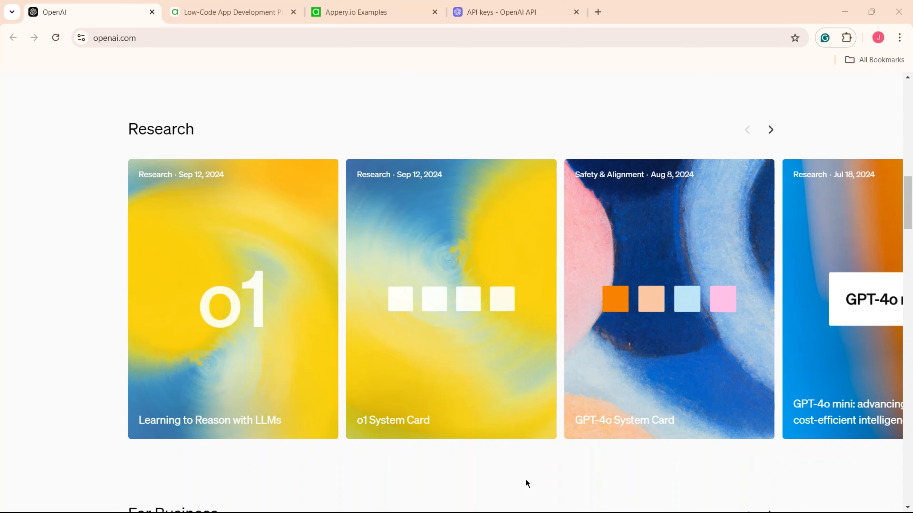
Look through the OpenAI homepage from the Research section down to Stories.
{"action": "scroll", "coordinate": [527, 482], "scroll_direction": "down", "scroll_amount": 10}
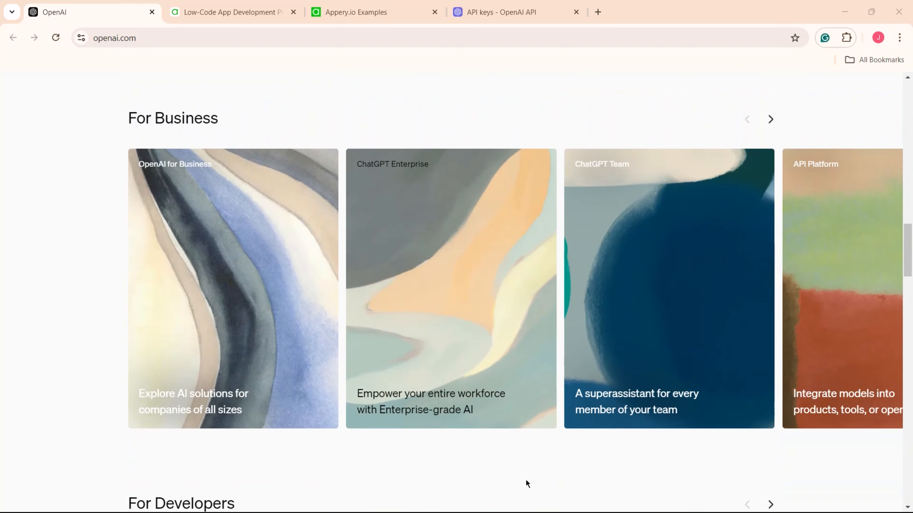
{"action": "scroll", "coordinate": [525, 479], "scroll_direction": "down", "scroll_amount": 10}
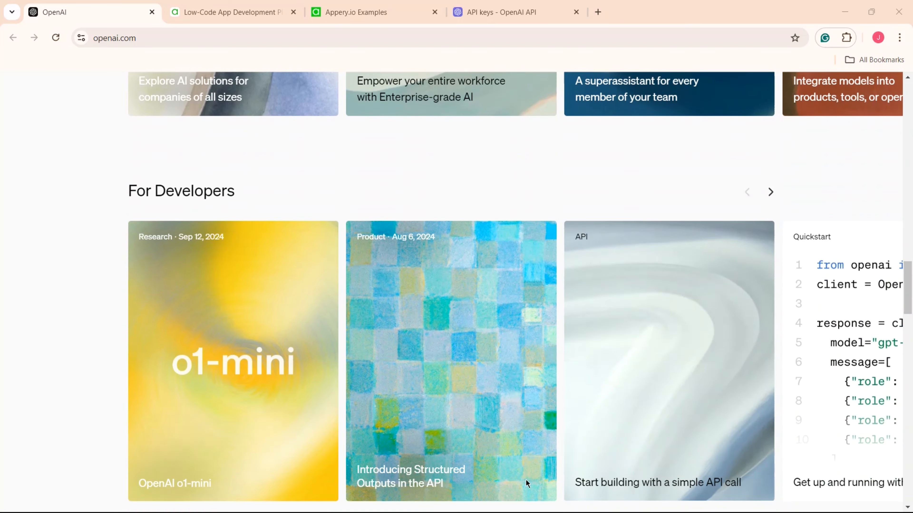
{"action": "scroll", "coordinate": [525, 480], "scroll_direction": "down", "scroll_amount": 9}
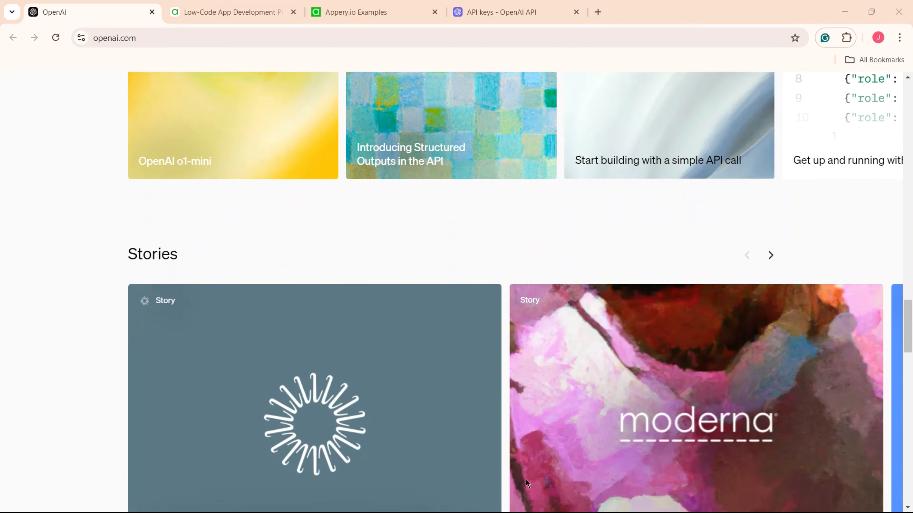
{"action": "scroll", "coordinate": [526, 480], "scroll_direction": "down", "scroll_amount": 2}
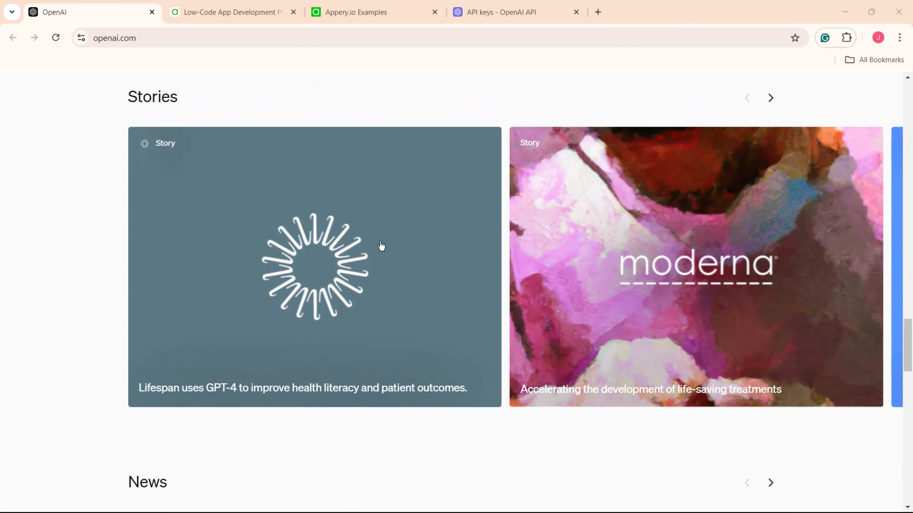
Switch to the Appery.io Examples documentation and locate the Appery Chat GPT plugin section.
{"action": "left_click", "coordinate": [229, 22]}
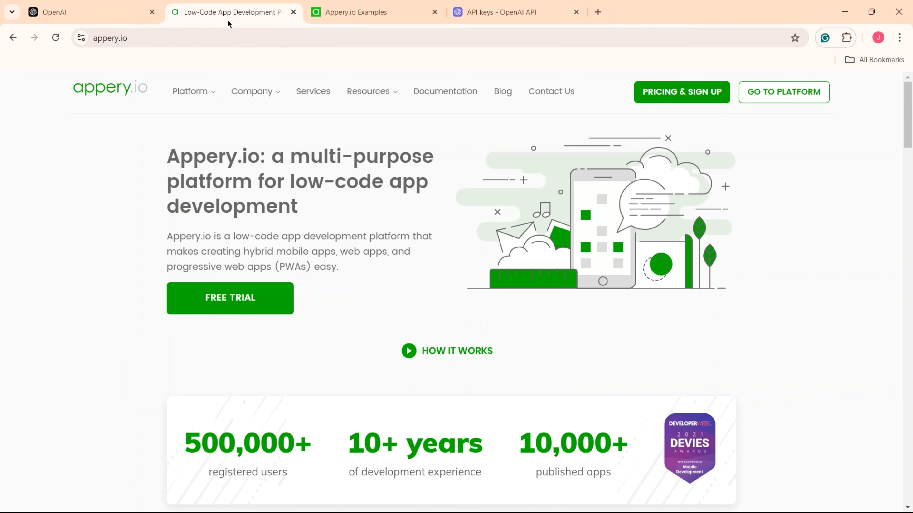
{"action": "left_click", "coordinate": [361, 12]}
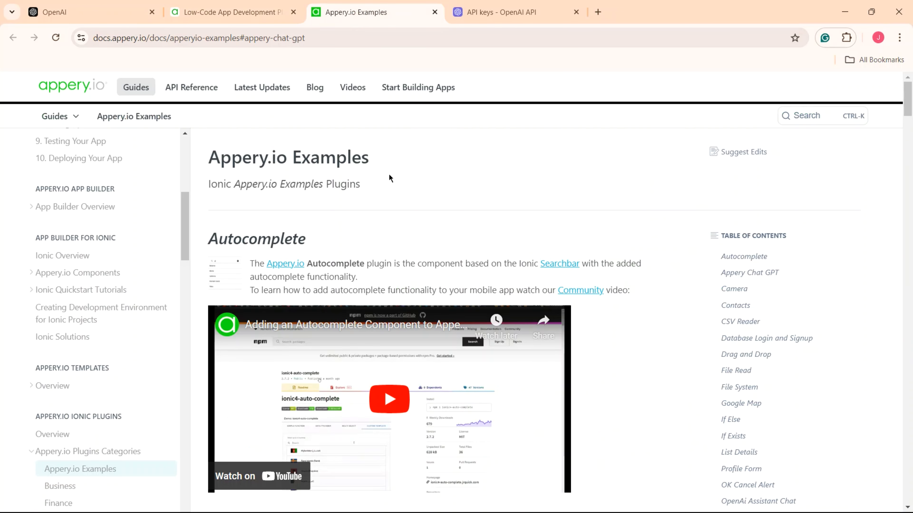
{"action": "scroll", "coordinate": [389, 178], "scroll_direction": "down", "scroll_amount": 8}
{"action": "left_click_drag", "start_coordinate": [331, 206], "coordinate": [208, 207]}
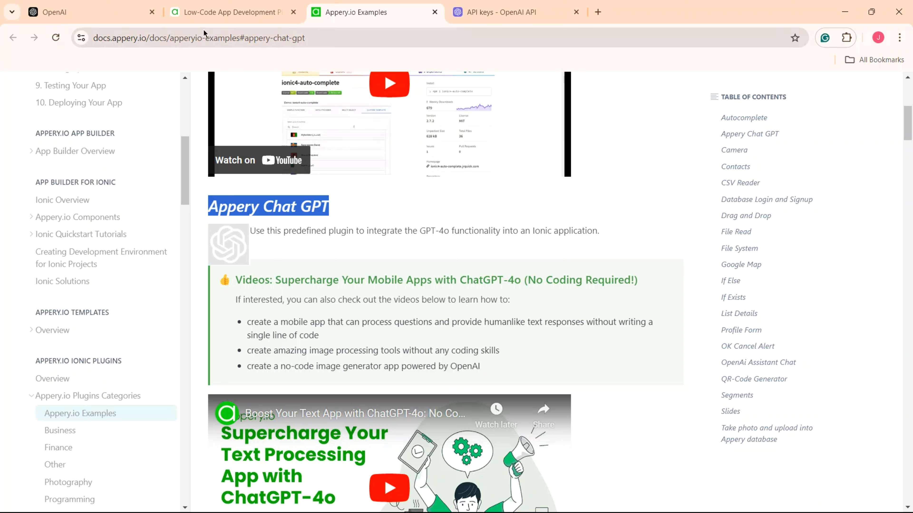
Go to the Appery.io platform and create an Ionic Blank app named ChatGPT File Processing App_NoCode.
{"action": "left_click", "coordinate": [230, 12]}
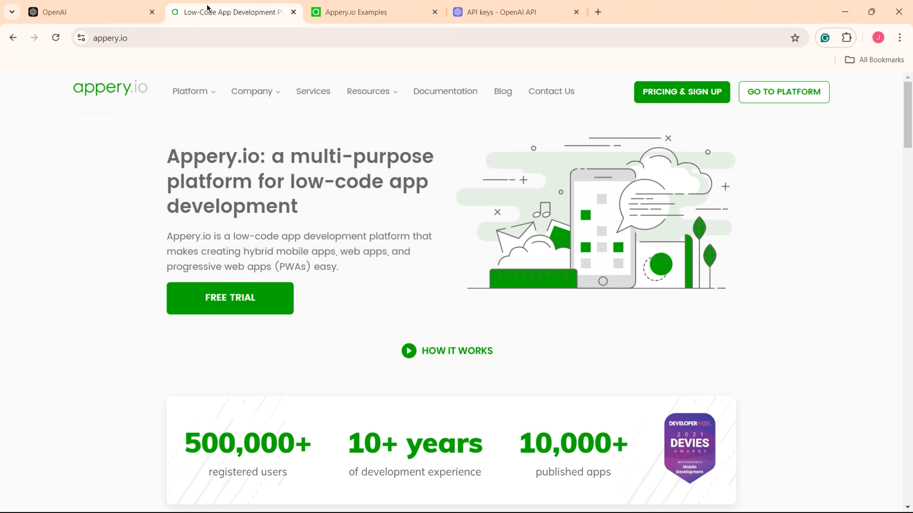
{"action": "left_click", "coordinate": [789, 91]}
{"action": "left_click", "coordinate": [343, 303]}
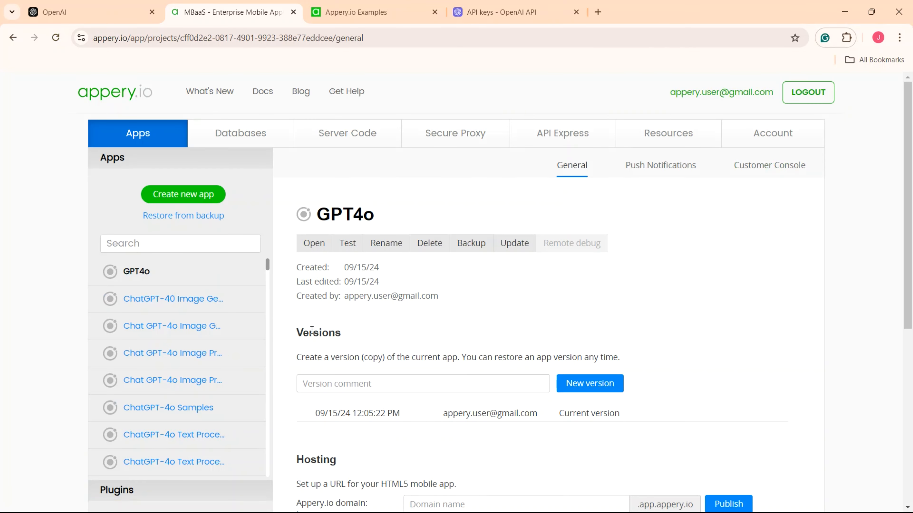
{"action": "left_click", "coordinate": [183, 194]}
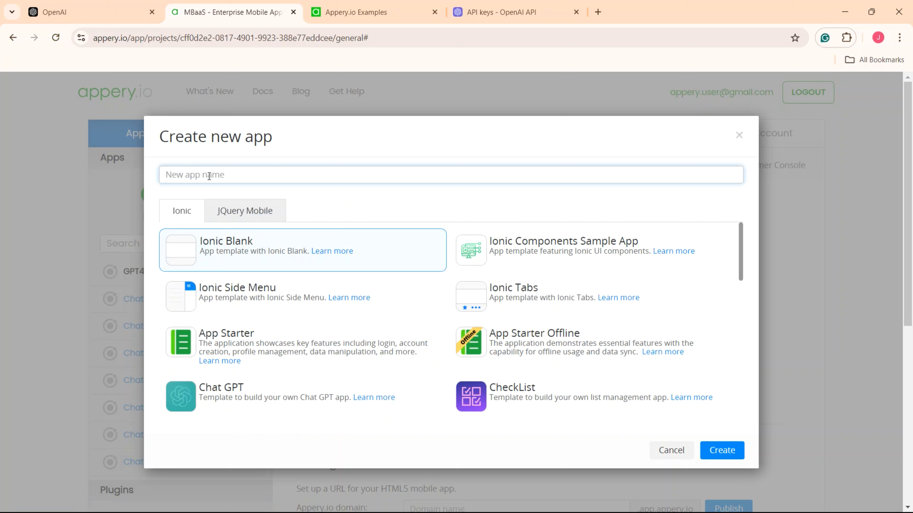
{"action": "left_click", "coordinate": [209, 175]}
{"action": "type", "text": "Chat"}
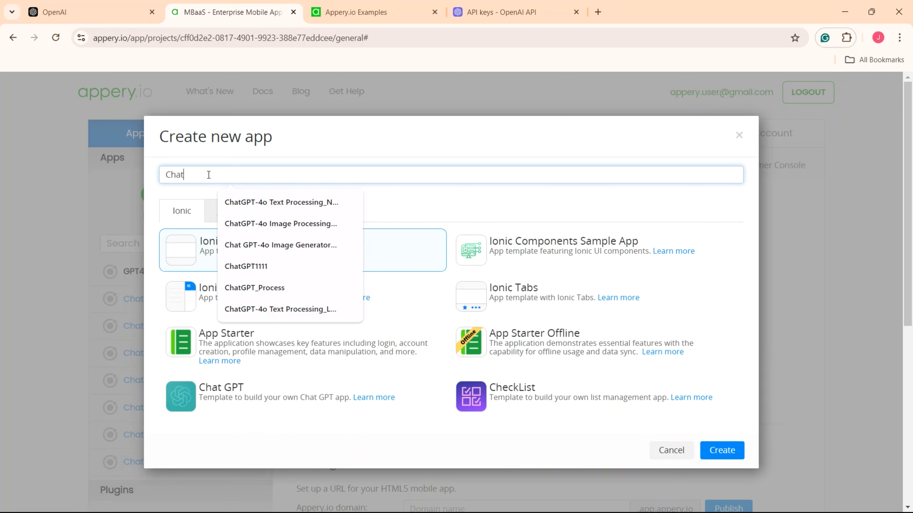
{"action": "type", "text": "GPT "}
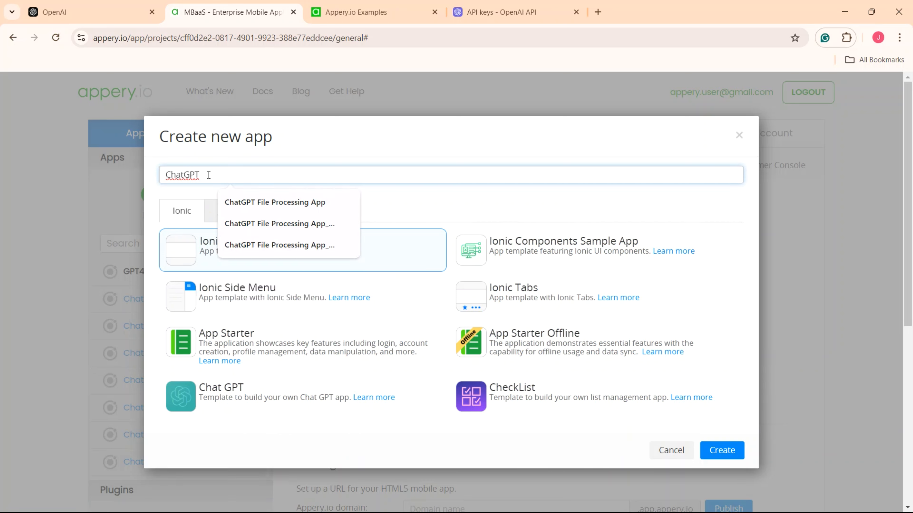
{"action": "type", "text": "File Processing App_No"}
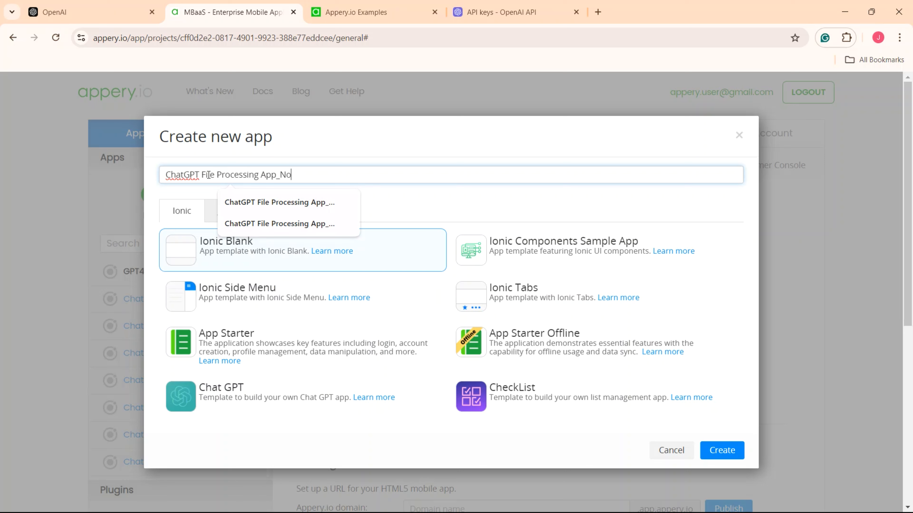
{"action": "type", "text": "Code"}
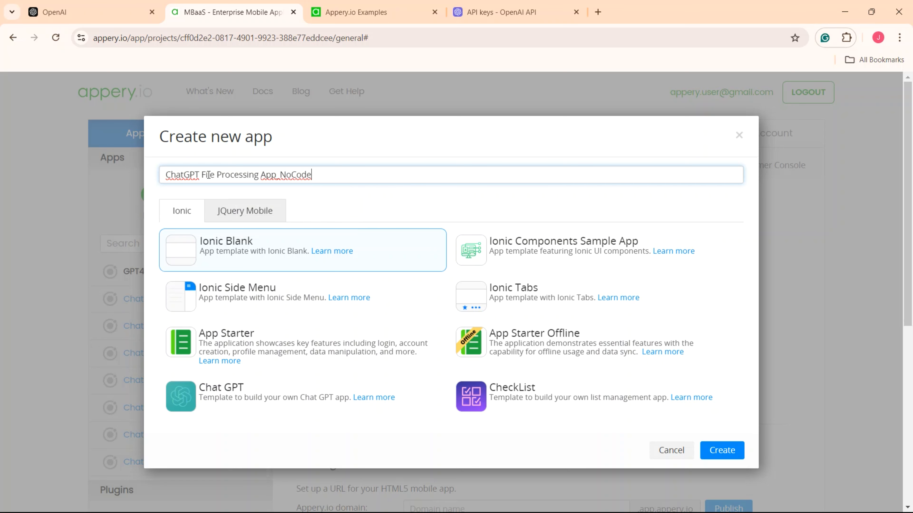
{"action": "left_click", "coordinate": [722, 451]}
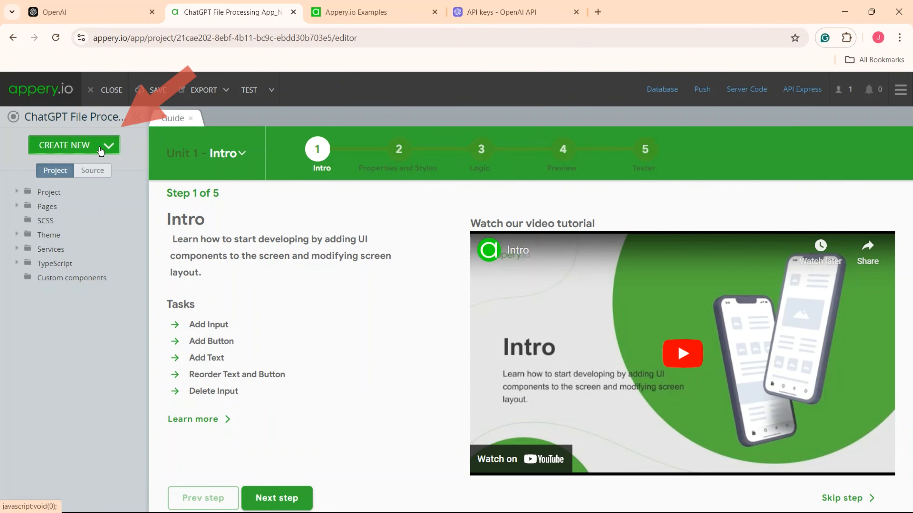
Import the Appery Chat Gpt plugin from the Appery.io plugin catalog into the app.
{"action": "left_click", "coordinate": [100, 150]}
{"action": "left_click", "coordinate": [103, 252]}
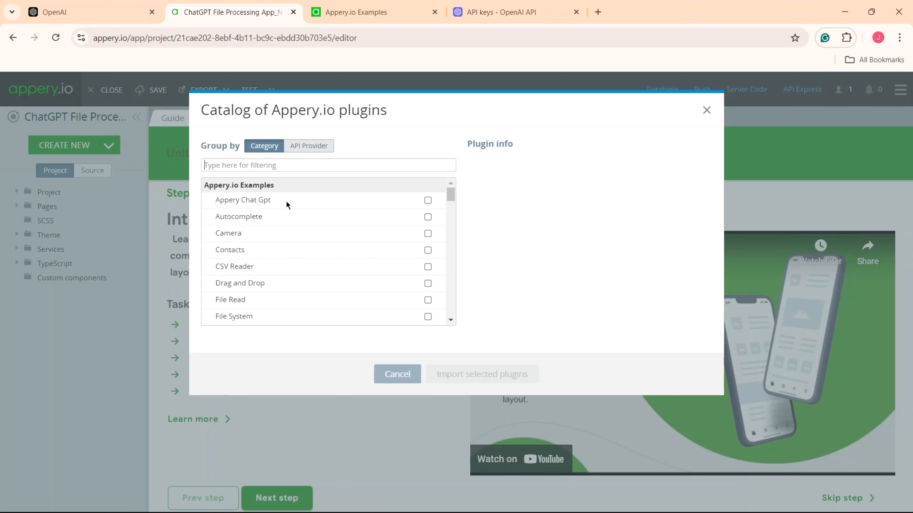
{"action": "left_click_drag", "start_coordinate": [288, 204], "coordinate": [211, 205]}
{"action": "left_click", "coordinate": [428, 201]}
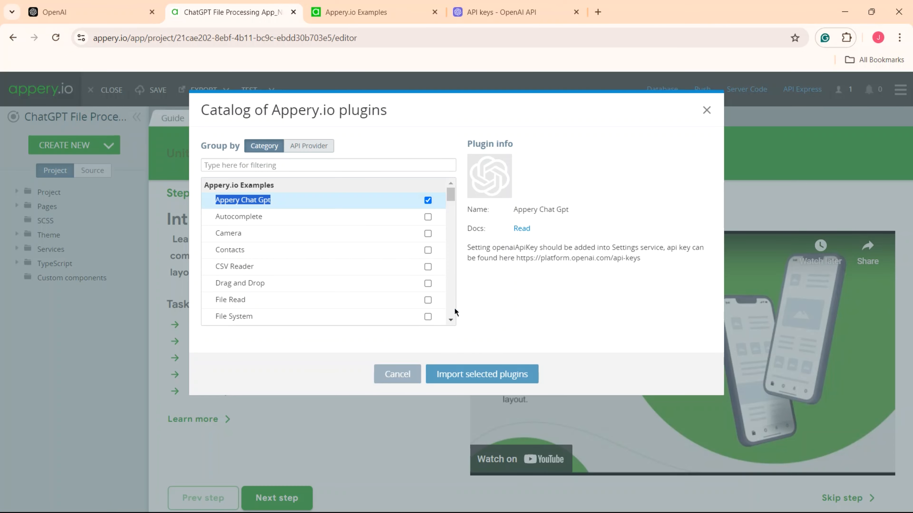
{"action": "left_click", "coordinate": [513, 376]}
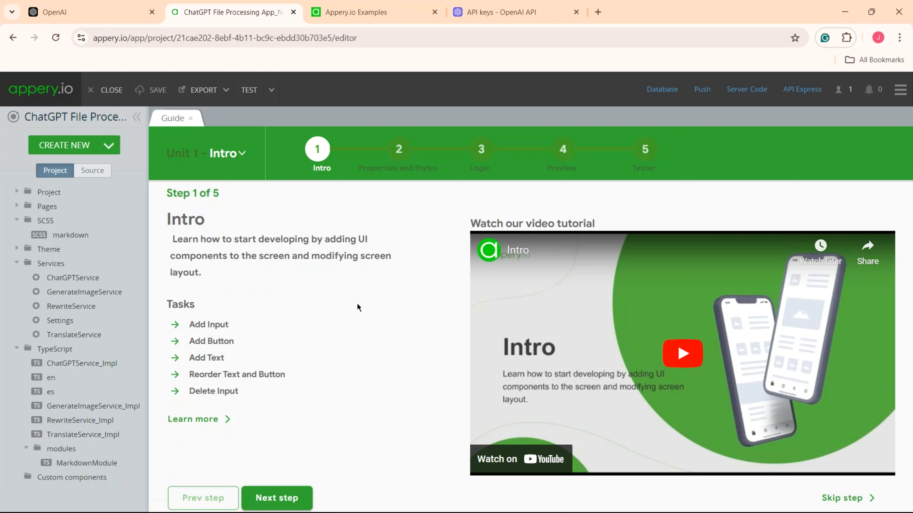
Switch to the OpenAI API keys page and view the form for creating a new secret key.
{"action": "left_click", "coordinate": [503, 12]}
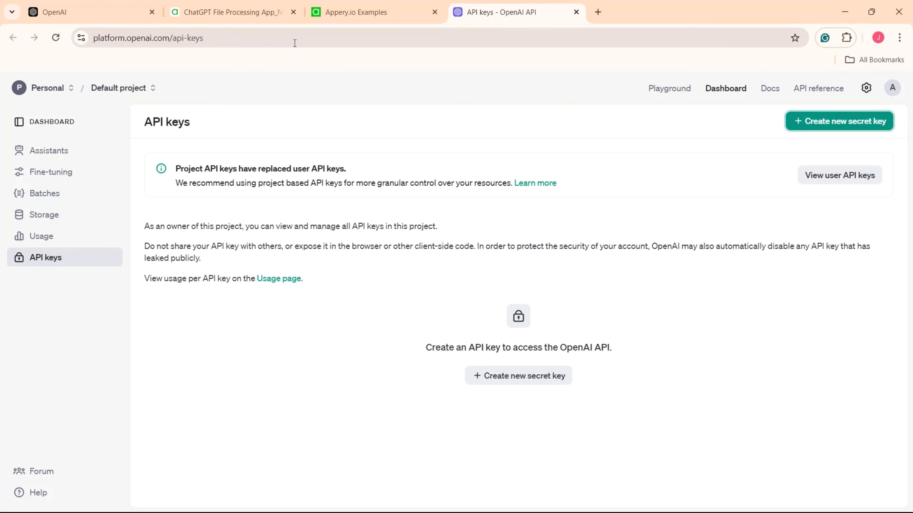
{"action": "left_click", "coordinate": [275, 40]}
{"action": "left_click_drag", "start_coordinate": [275, 40], "coordinate": [74, 44]}
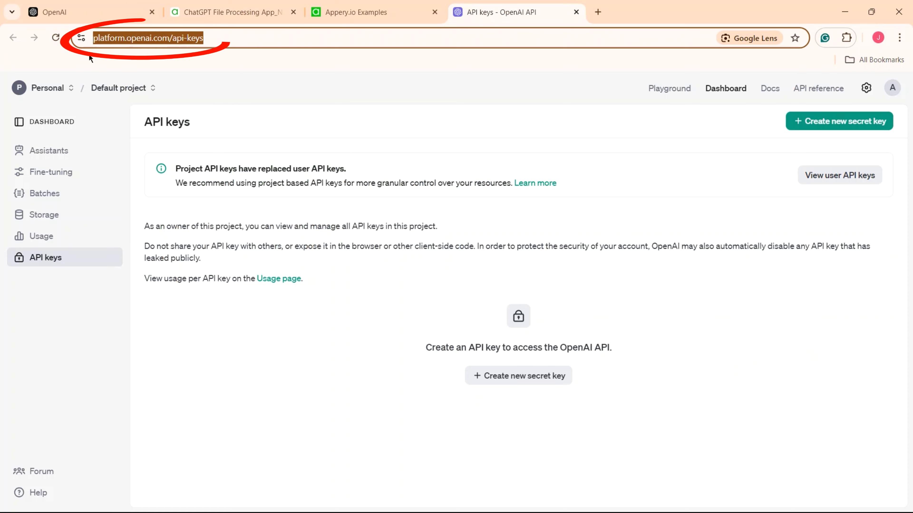
{"action": "left_click", "coordinate": [839, 121]}
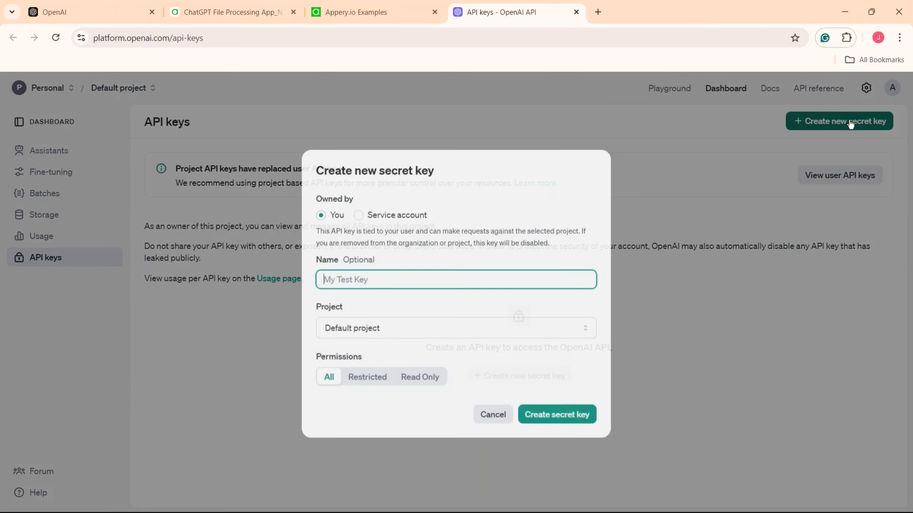
{"action": "left_click", "coordinate": [493, 413]}
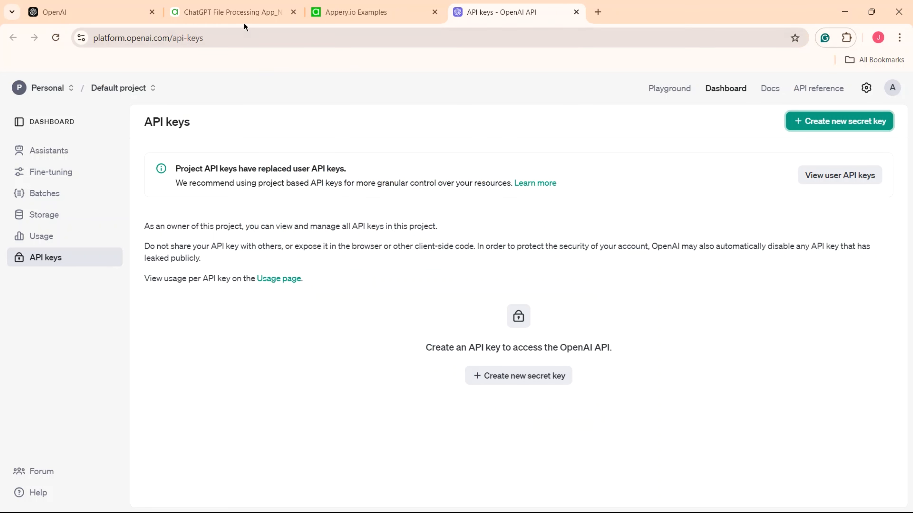
Back in the Appery.io editor, add an openaiApiKey parameter to the Settings service and paste the API key as its default value.
{"action": "left_click", "coordinate": [240, 15]}
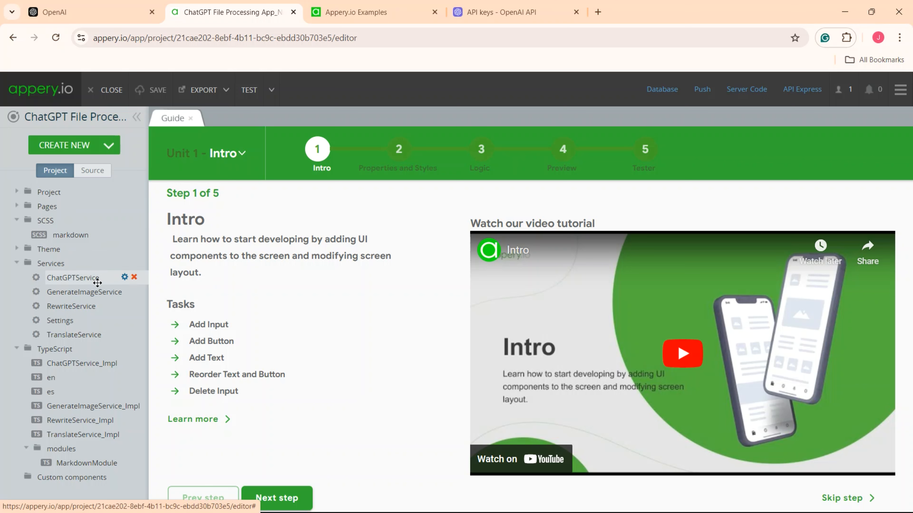
{"action": "left_click", "coordinate": [68, 320]}
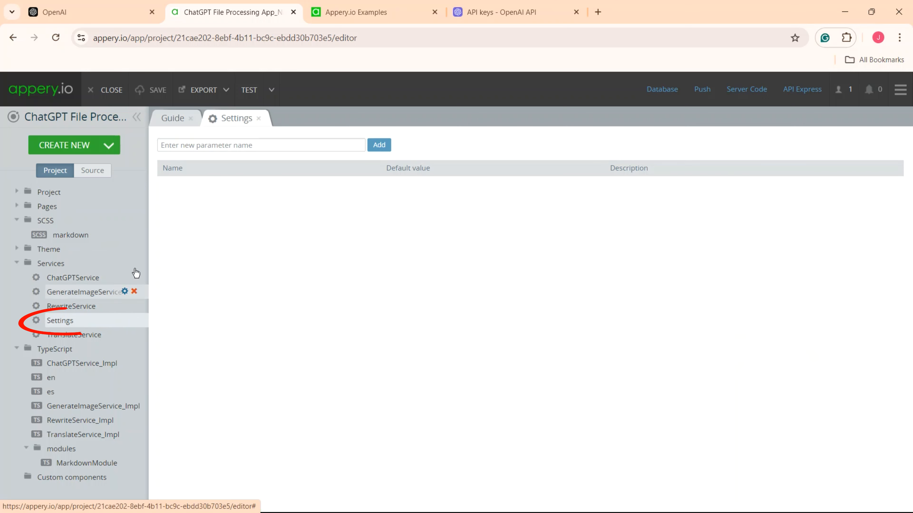
{"action": "left_click", "coordinate": [181, 145]}
{"action": "type", "text": "openA"}
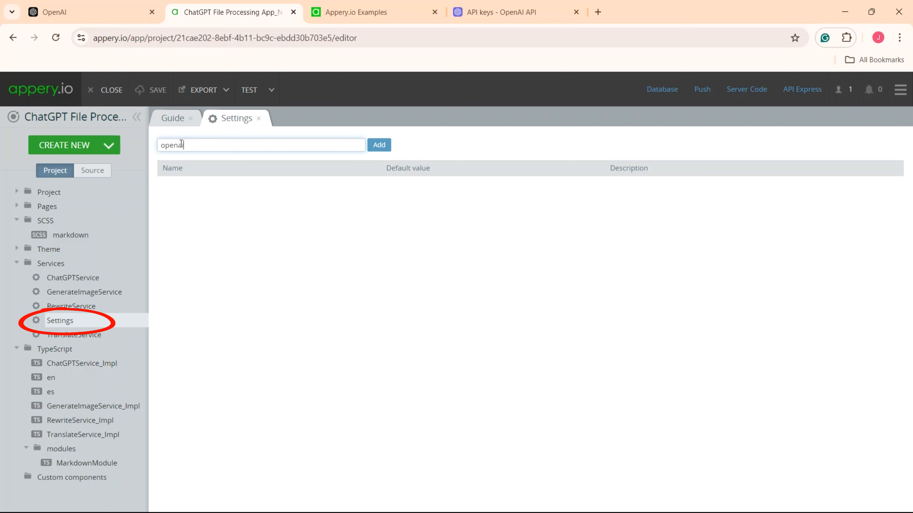
{"action": "type", "text": "I"}
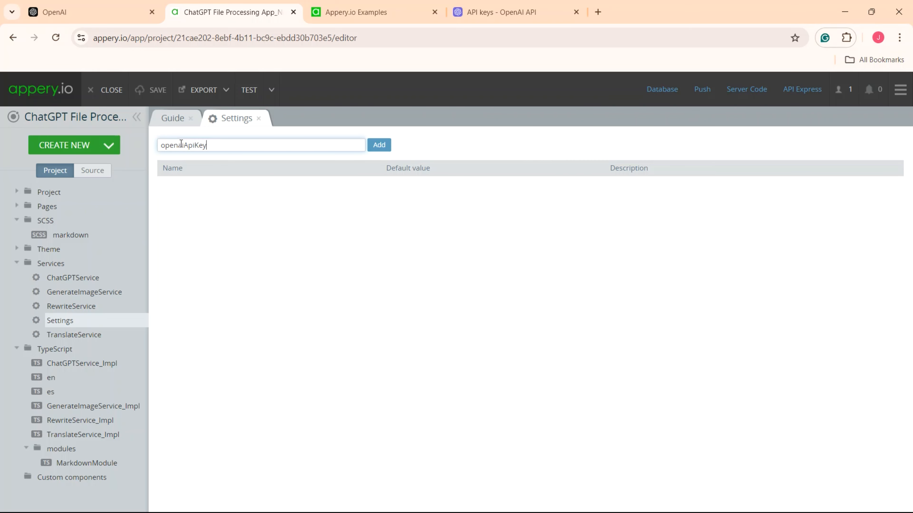
{"action": "type", "text": "ApiKey"}
{"action": "left_click", "coordinate": [378, 146]}
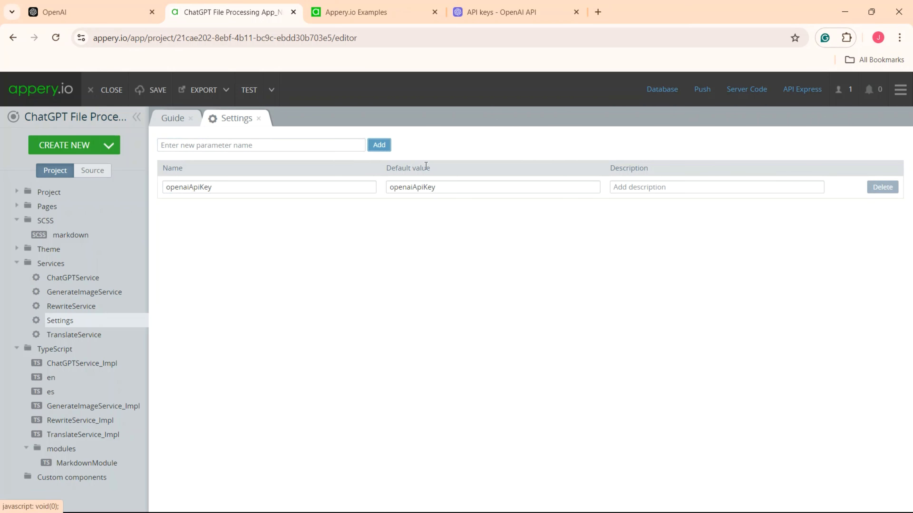
{"action": "left_click_drag", "start_coordinate": [436, 187], "coordinate": [381, 192]}
{"action": "key", "text": "ctrl+v"}
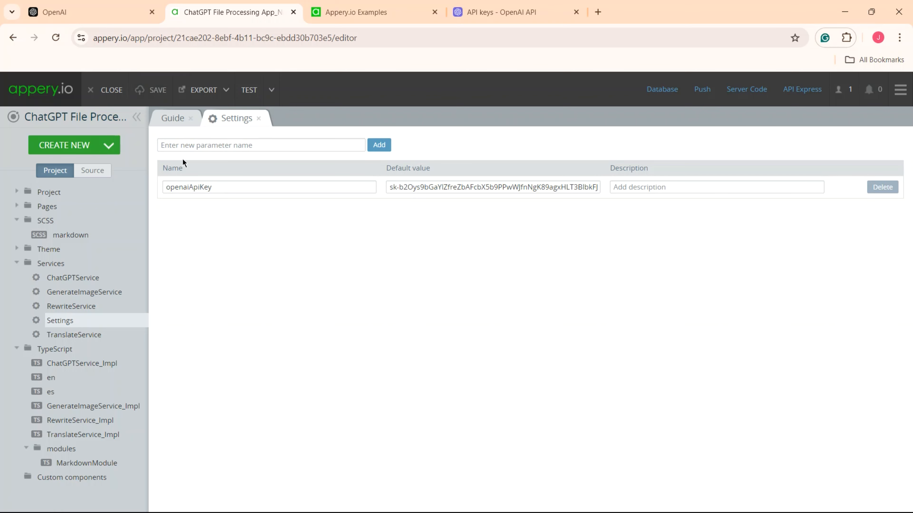
Open the Screen1 page and change its toolbar title to ChatGPT File Processor.
{"action": "left_click", "coordinate": [17, 207]}
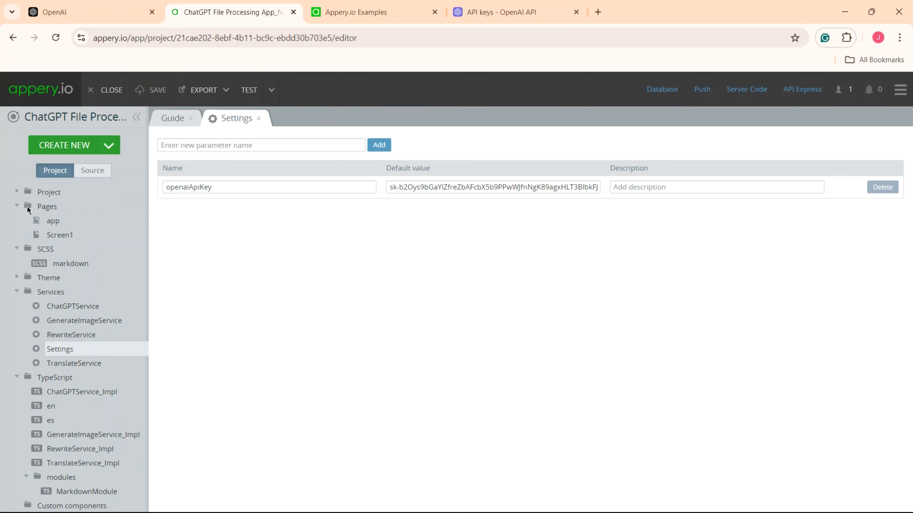
{"action": "left_click", "coordinate": [77, 236]}
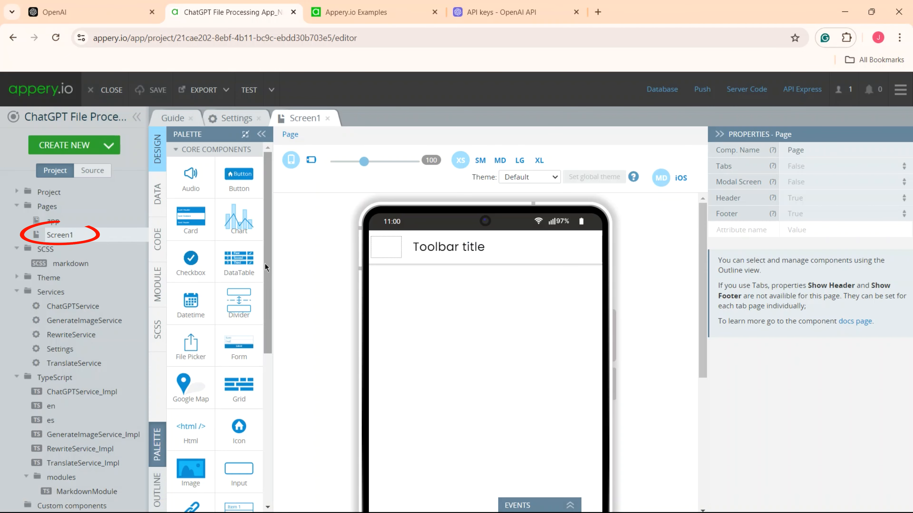
{"action": "left_click", "coordinate": [459, 251]}
{"action": "left_click", "coordinate": [460, 252]}
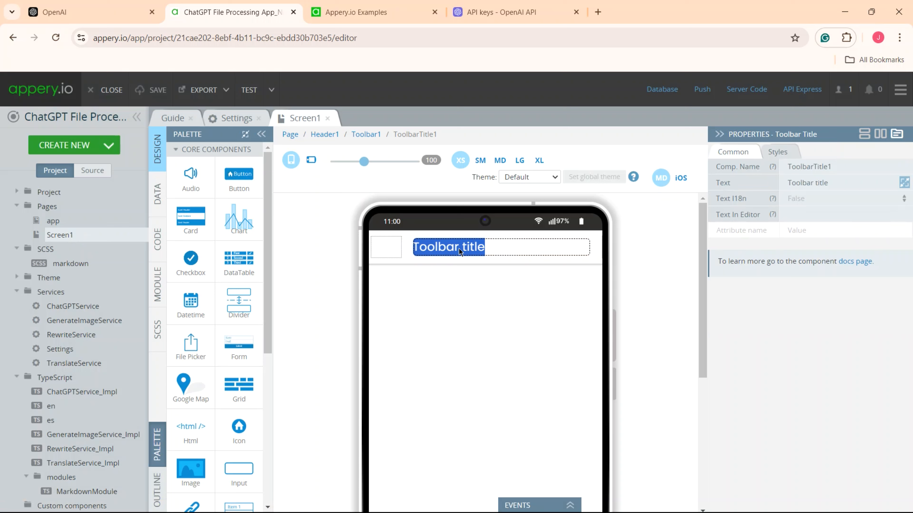
{"action": "type", "text": "ChatGP"}
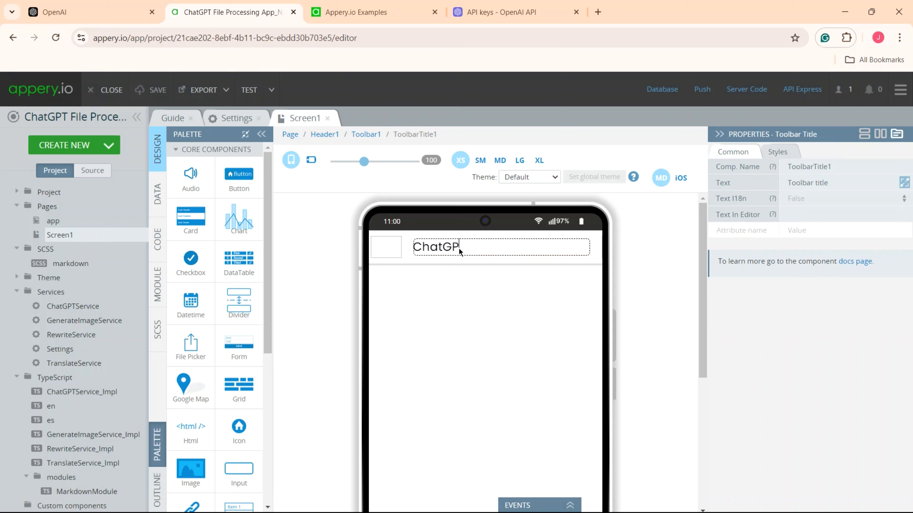
{"action": "type", "text": "T Fil"}
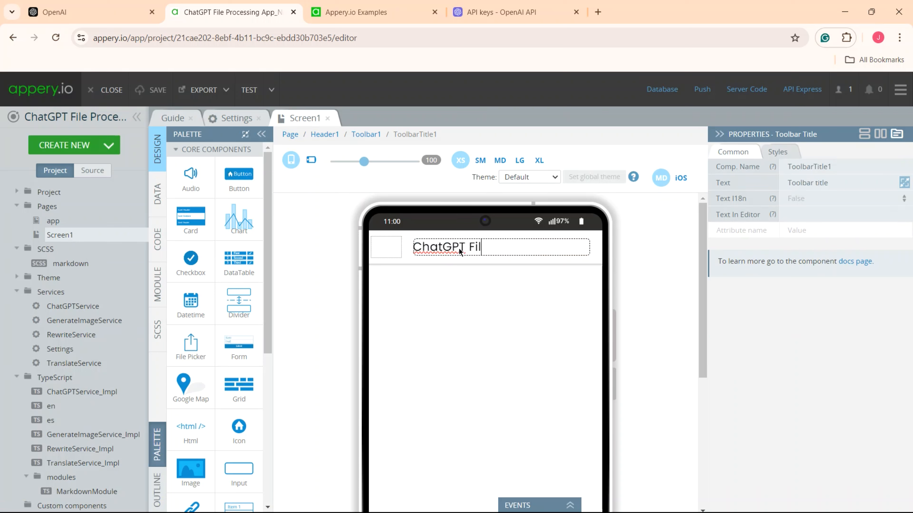
{"action": "type", "text": "e Processor"}
{"action": "key", "text": "Return"}
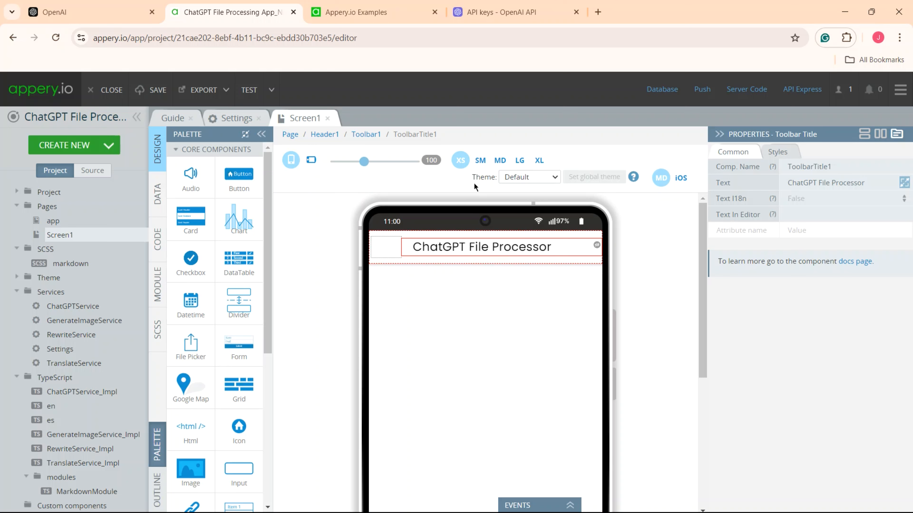
{"action": "left_click_drag", "start_coordinate": [364, 160], "coordinate": [357, 161]}
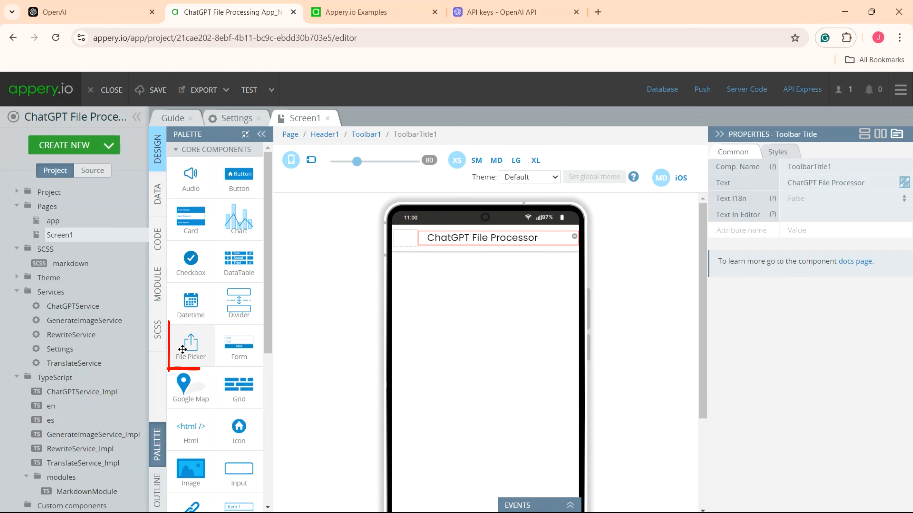
Add a File Picker component to the Screen1 page content and set its file types to Image.
{"action": "left_click_drag", "start_coordinate": [183, 349], "coordinate": [437, 283]}
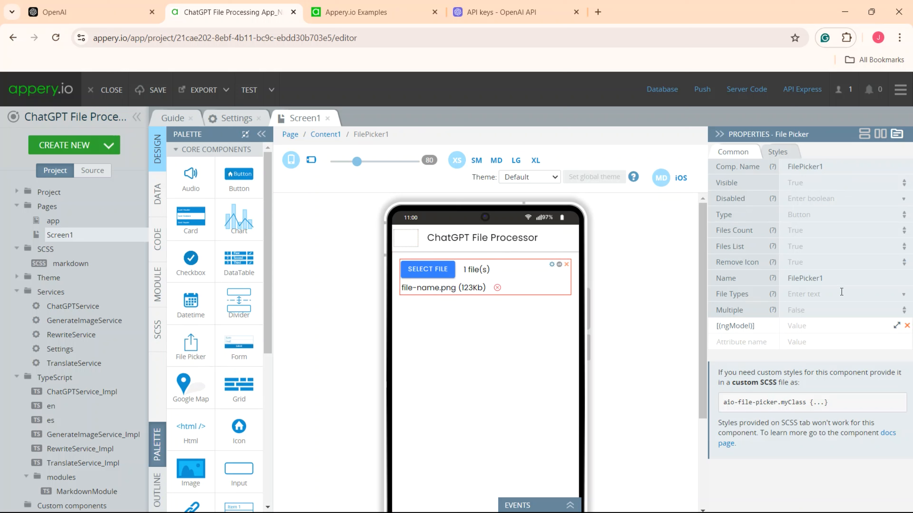
{"action": "left_click", "coordinate": [901, 297]}
{"action": "left_click", "coordinate": [827, 312]}
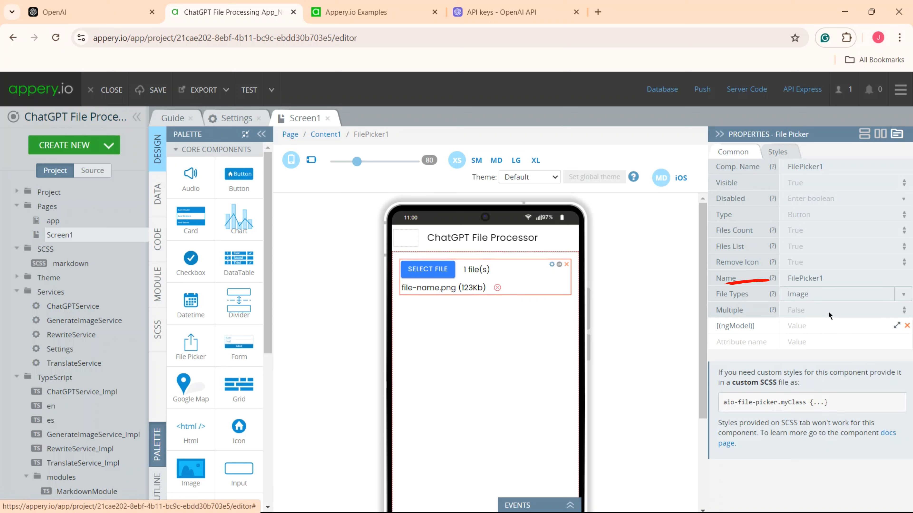
{"action": "left_click", "coordinate": [644, 361]}
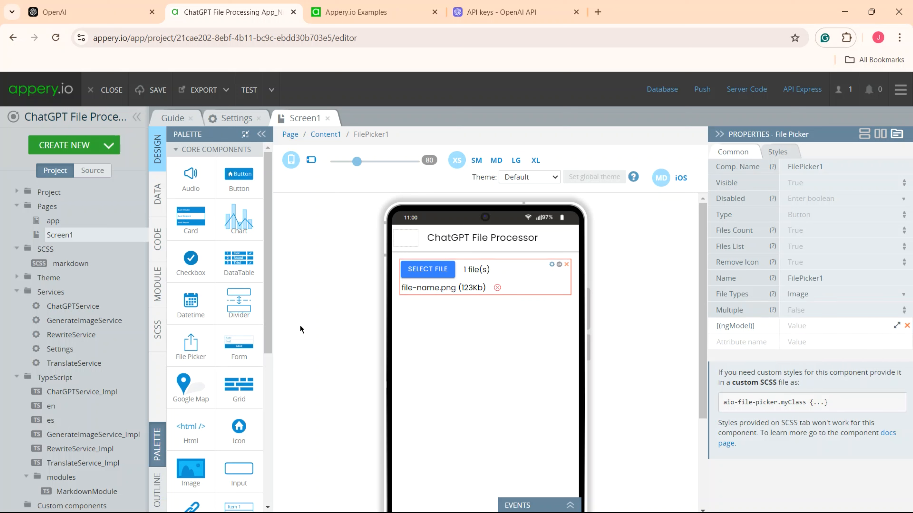
Place a Textarea component below the file picker and change its label to Prompt.
{"action": "scroll", "coordinate": [269, 215], "scroll_direction": "down", "scroll_amount": 5}
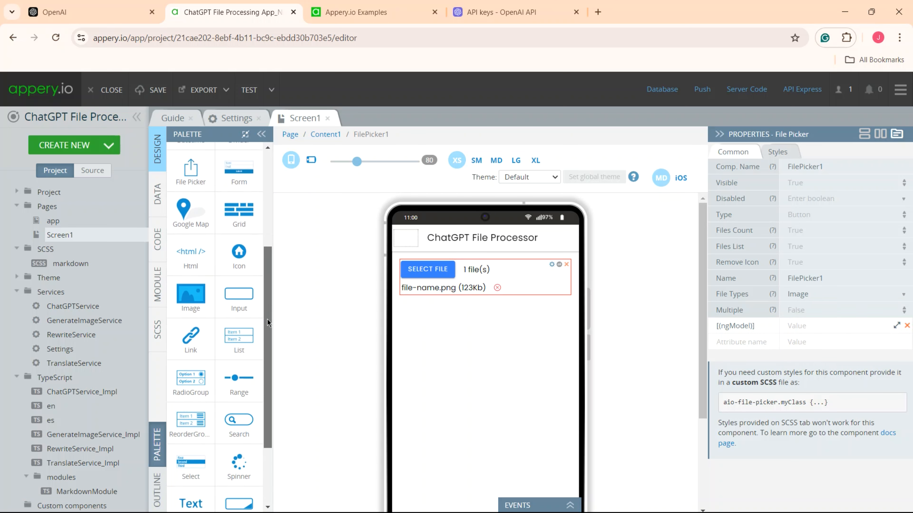
{"action": "left_click_drag", "start_coordinate": [228, 452], "coordinate": [427, 304]}
{"action": "double_click", "coordinate": [427, 304]}
{"action": "type", "text": "Pr"}
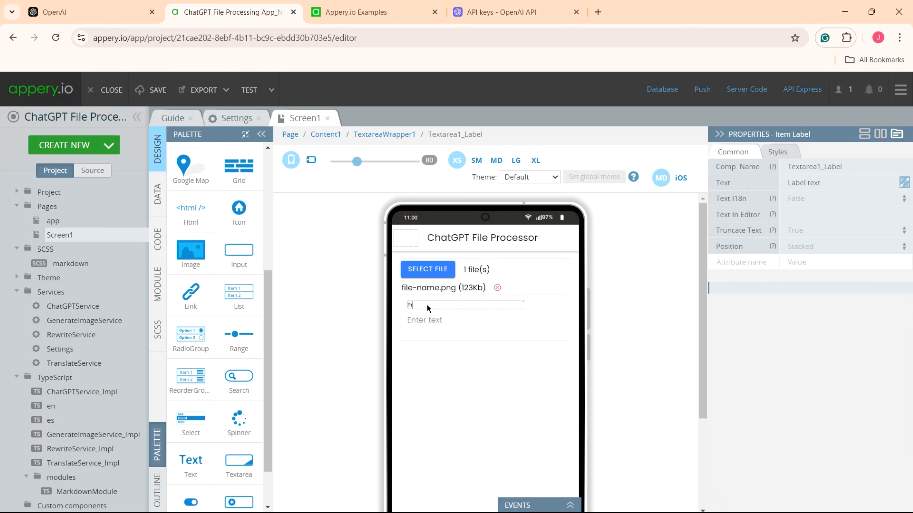
{"action": "type", "text": "ompt"}
{"action": "key", "text": "Return"}
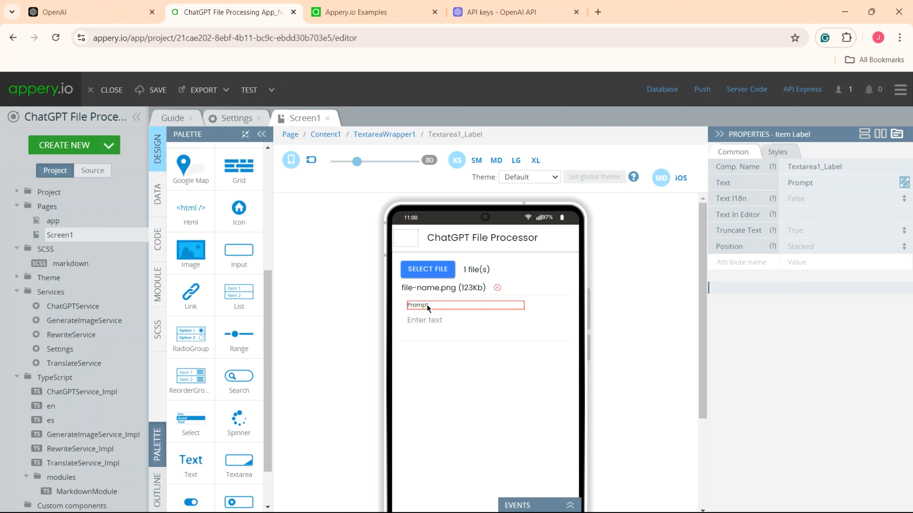
Add a Button component below the prompt textarea and set its text to Process.
{"action": "scroll", "coordinate": [272, 351], "scroll_direction": "up", "scroll_amount": 2}
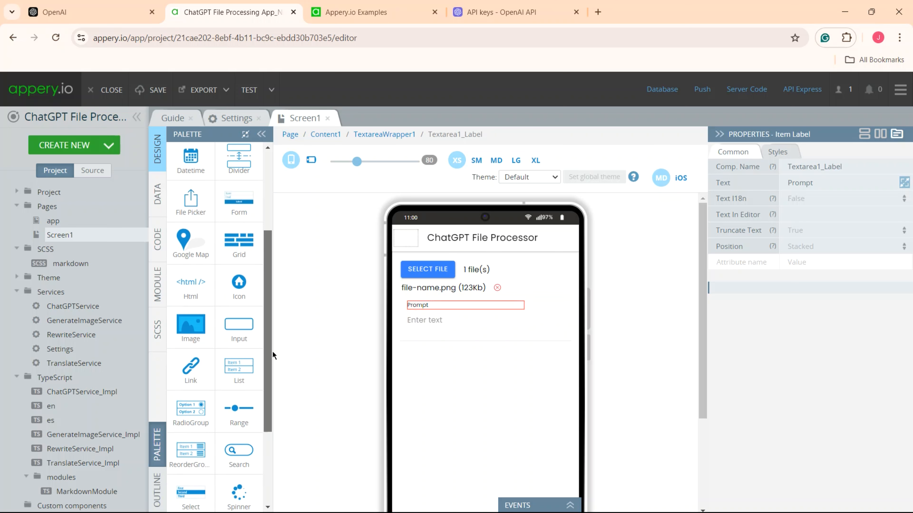
{"action": "scroll", "coordinate": [273, 351], "scroll_direction": "up", "scroll_amount": 3}
{"action": "left_click_drag", "start_coordinate": [239, 180], "coordinate": [472, 379]}
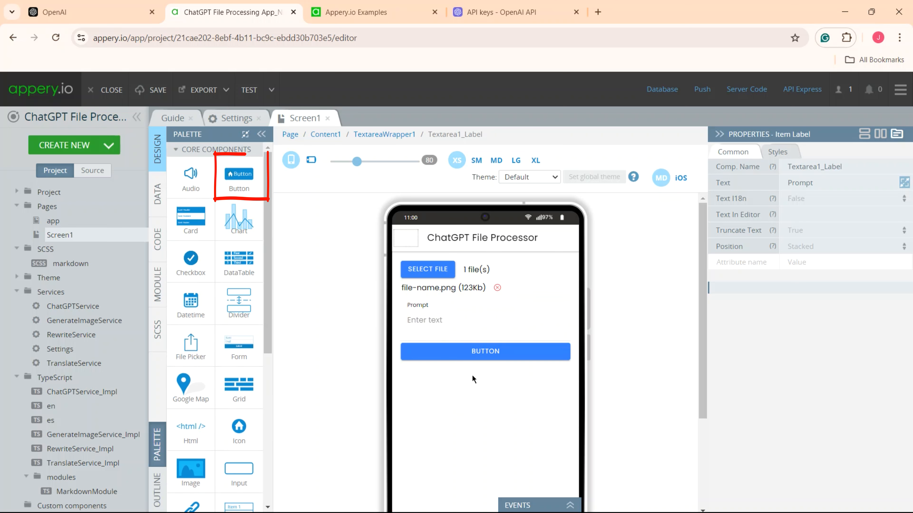
{"action": "double_click", "coordinate": [492, 351]}
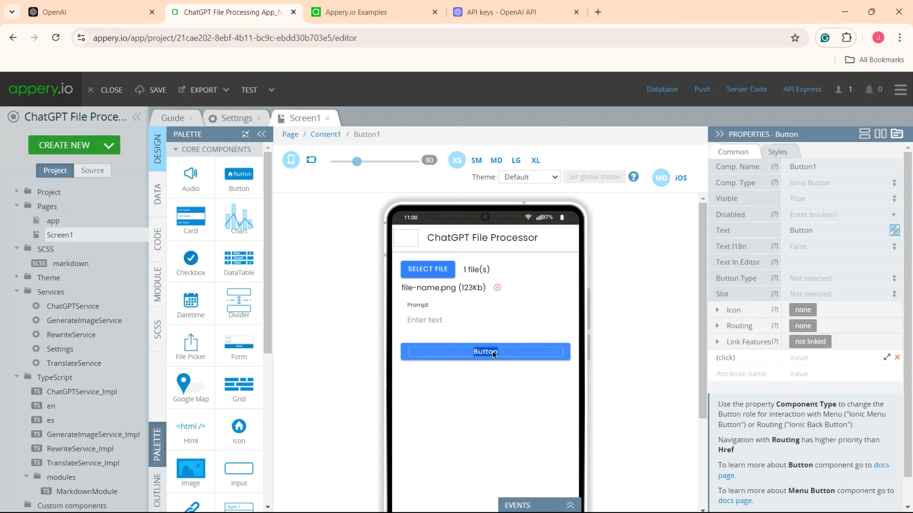
{"action": "type", "text": "Process"}
{"action": "key", "text": "Return"}
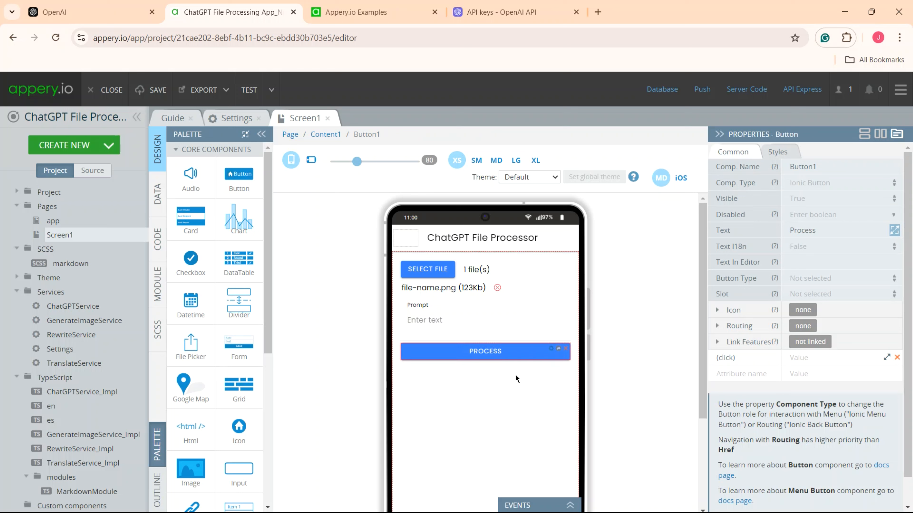
Add a Text component directly below the Process button.
{"action": "scroll", "coordinate": [267, 290], "scroll_direction": "down", "scroll_amount": 1}
{"action": "left_click_drag", "start_coordinate": [267, 290], "coordinate": [263, 408]}
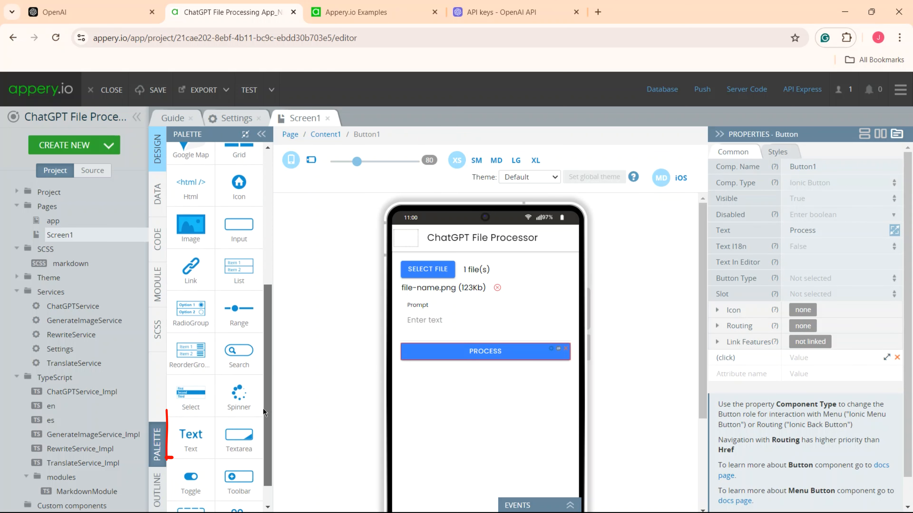
{"action": "left_click_drag", "start_coordinate": [189, 433], "coordinate": [481, 399]}
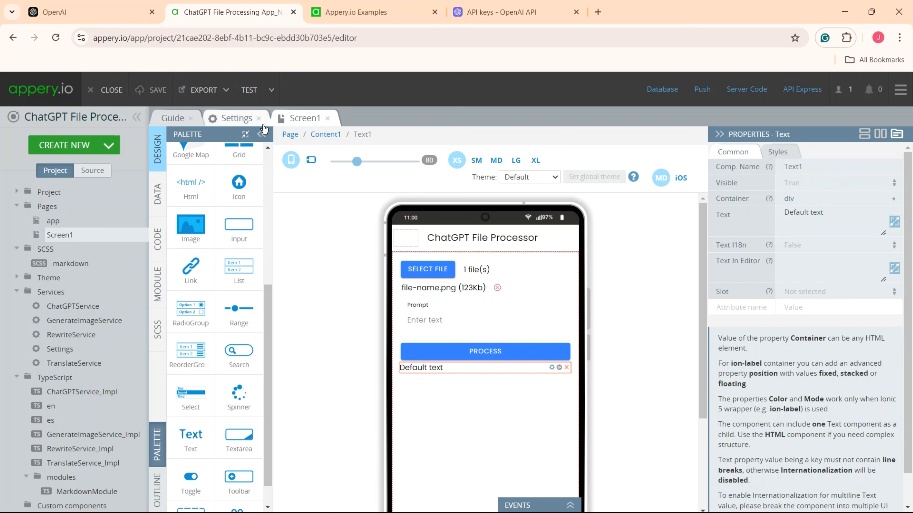
{"action": "left_click_drag", "start_coordinate": [270, 345], "coordinate": [271, 204]}
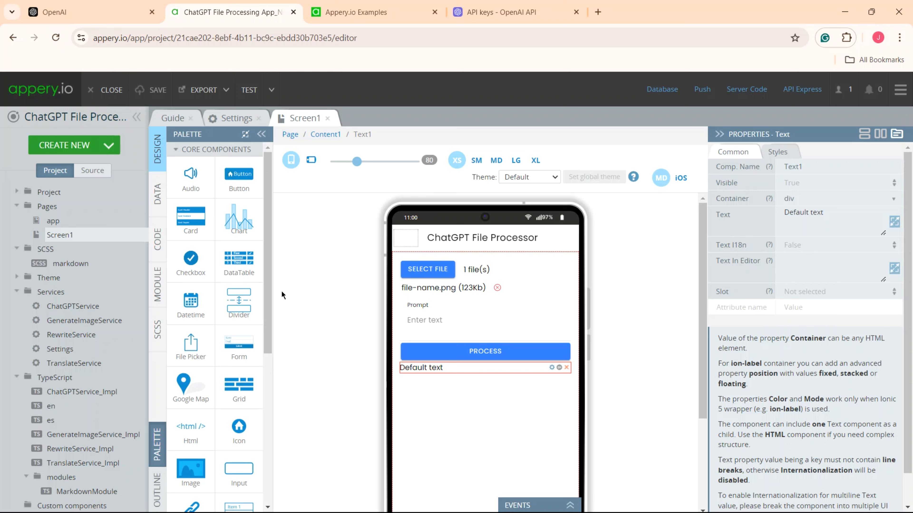
Add ChatGPTService as a datasource of the Screen1 page and open its Before send mapping.
{"action": "left_click", "coordinate": [152, 191]}
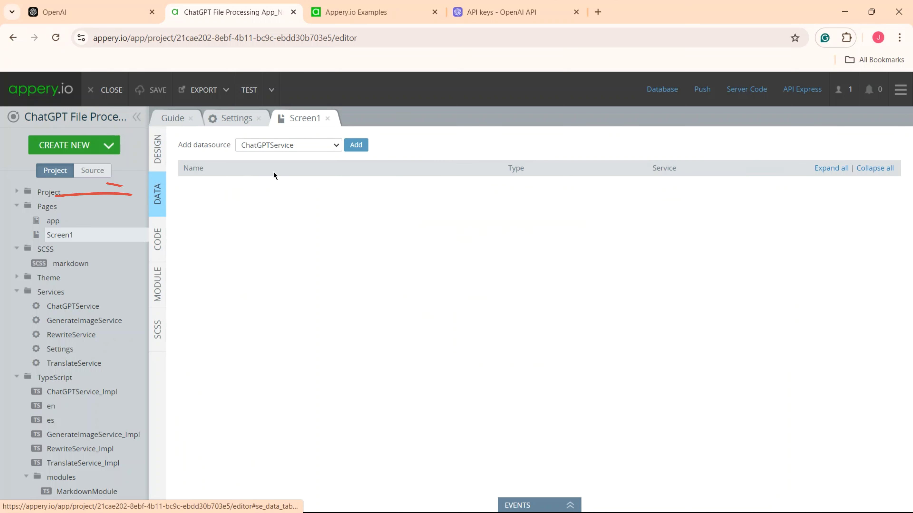
{"action": "left_click", "coordinate": [347, 149]}
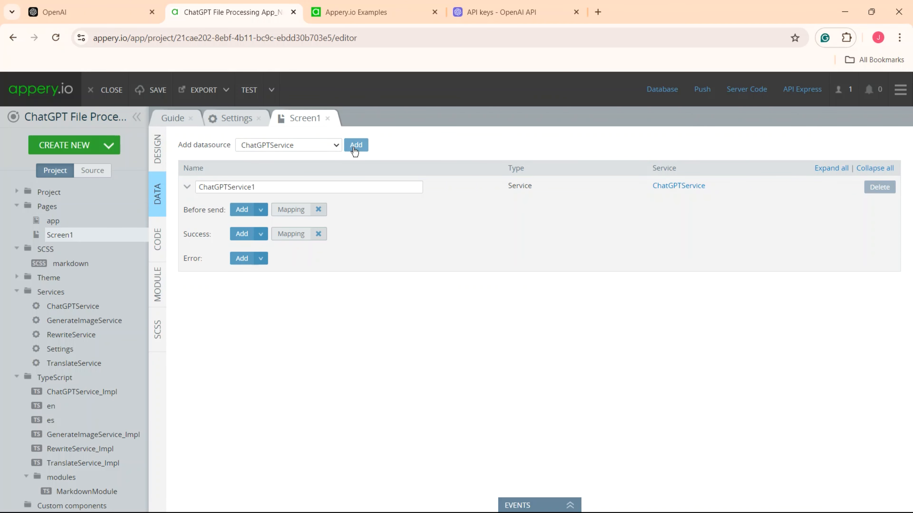
{"action": "left_click", "coordinate": [291, 212]}
{"action": "left_click", "coordinate": [291, 210]}
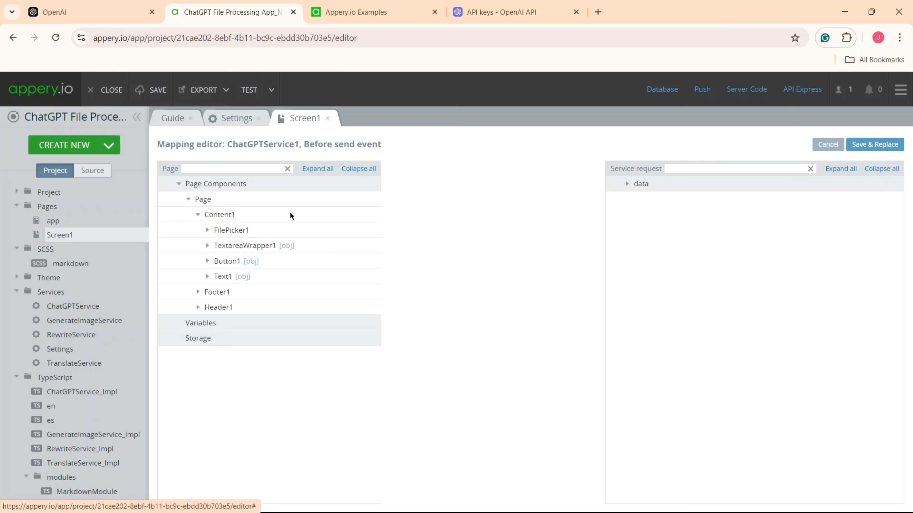
Map FilePicker1's value to the request's image parameter and Textarea1's value to prompt, then save the mapping.
{"action": "left_click", "coordinate": [207, 231]}
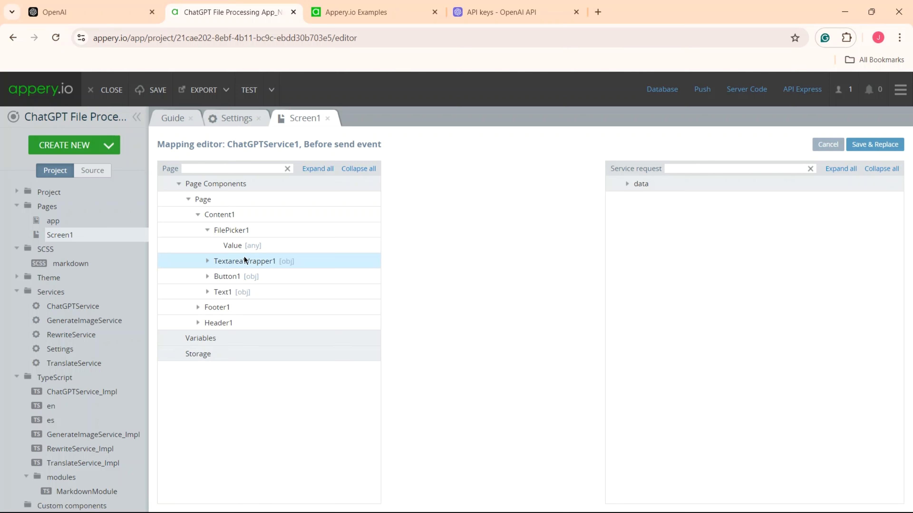
{"action": "left_click", "coordinate": [628, 184]}
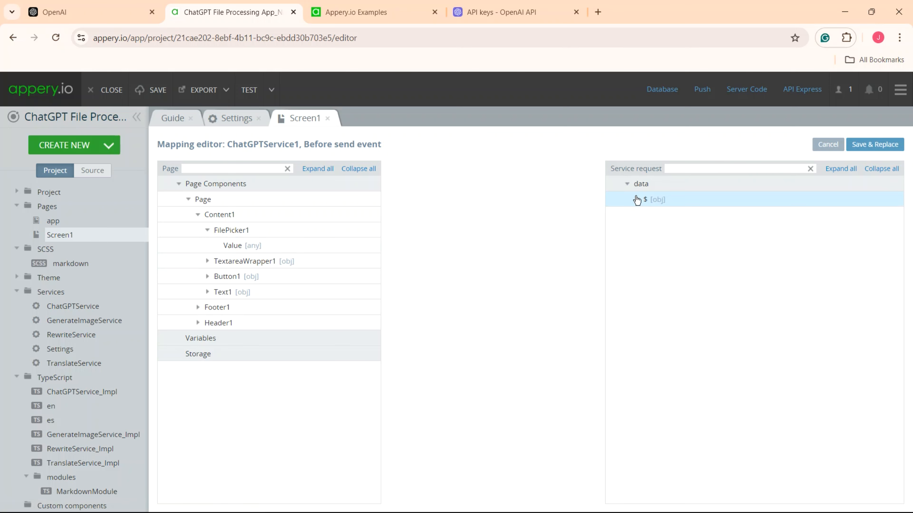
{"action": "left_click", "coordinate": [636, 199]}
{"action": "left_click_drag", "start_coordinate": [665, 246], "coordinate": [357, 246]}
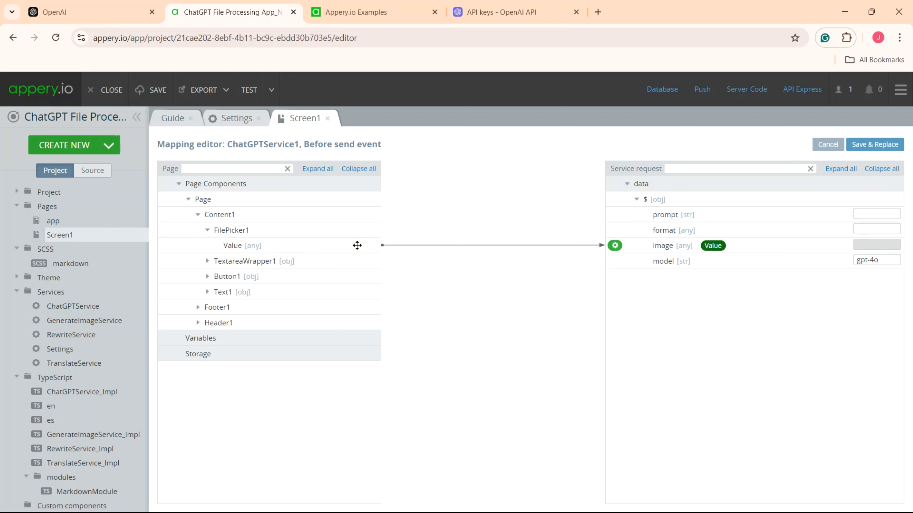
{"action": "left_click", "coordinate": [207, 261]}
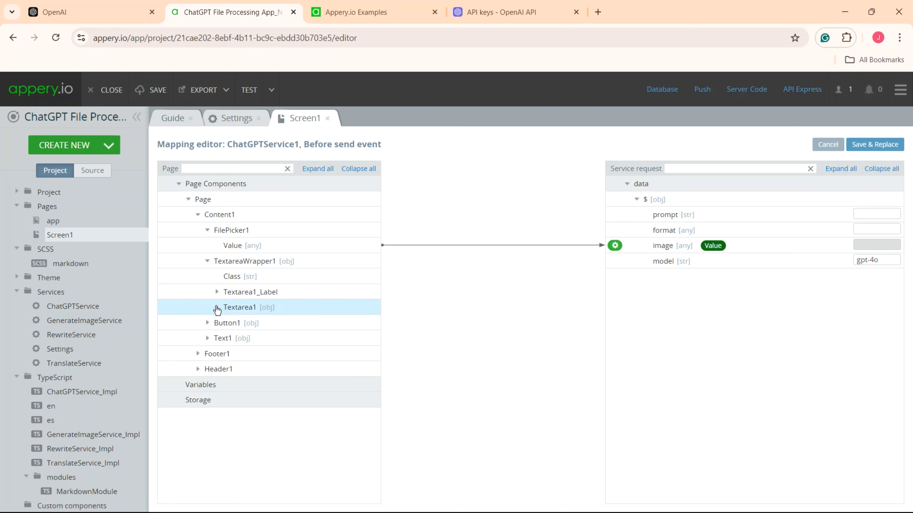
{"action": "left_click", "coordinate": [217, 308]}
{"action": "left_click_drag", "start_coordinate": [294, 338], "coordinate": [652, 213]}
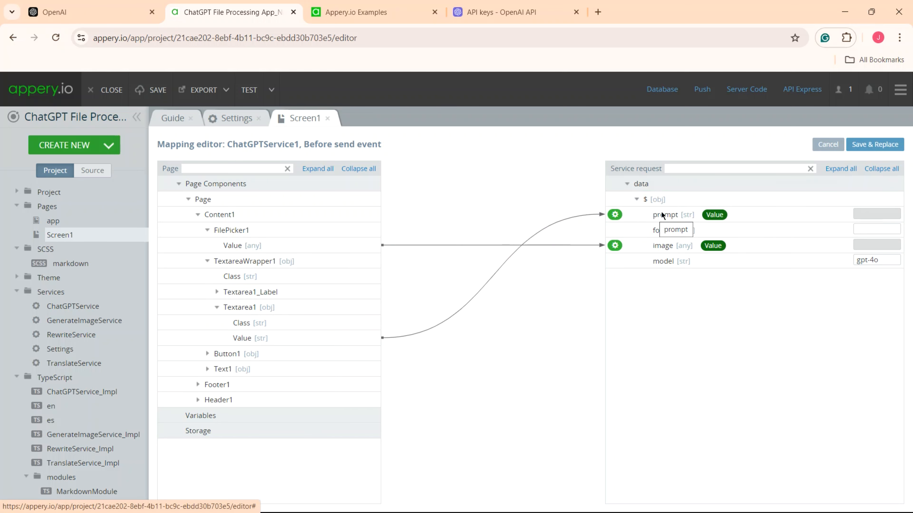
{"action": "left_click", "coordinate": [878, 144]}
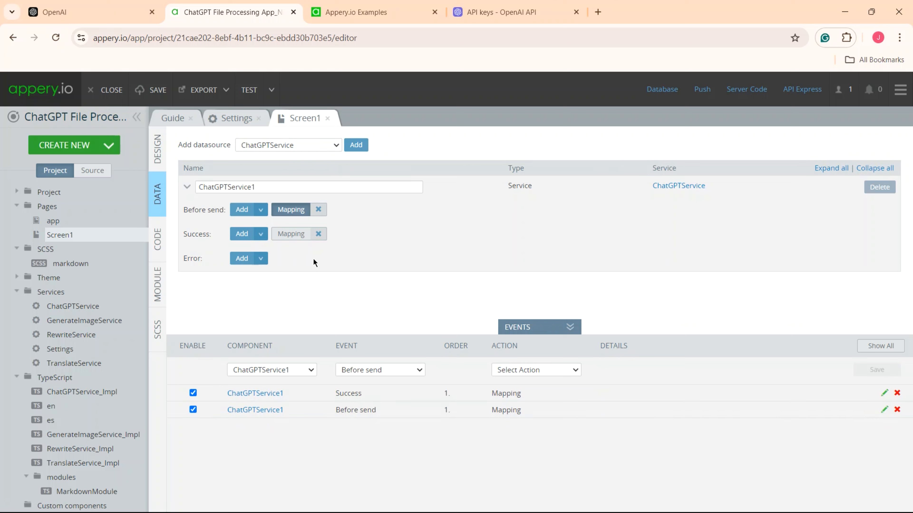
In the datasource's Success mapping, link the response data to the Text1 component, then save the mapping and the app.
{"action": "left_click", "coordinate": [292, 234]}
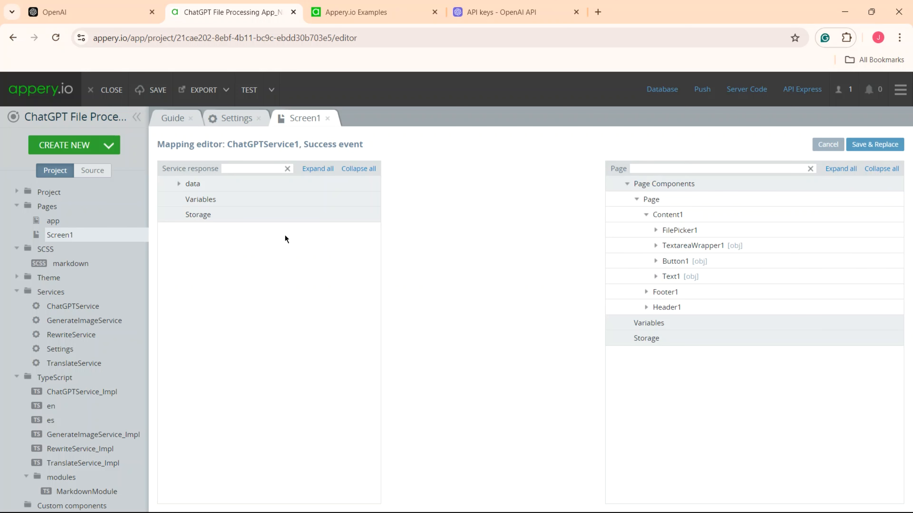
{"action": "left_click", "coordinate": [178, 184]}
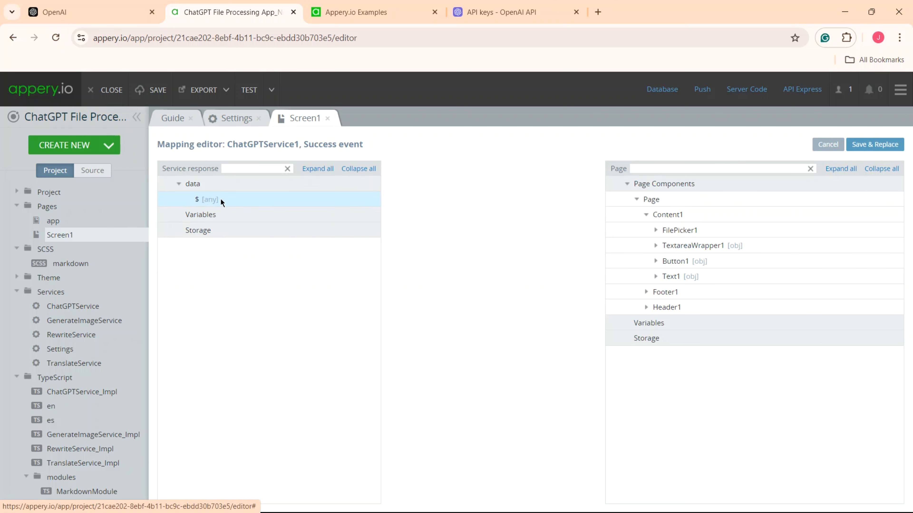
{"action": "left_click", "coordinate": [655, 278]}
{"action": "left_click_drag", "start_coordinate": [655, 307], "coordinate": [338, 198]}
{"action": "left_click", "coordinate": [878, 145]}
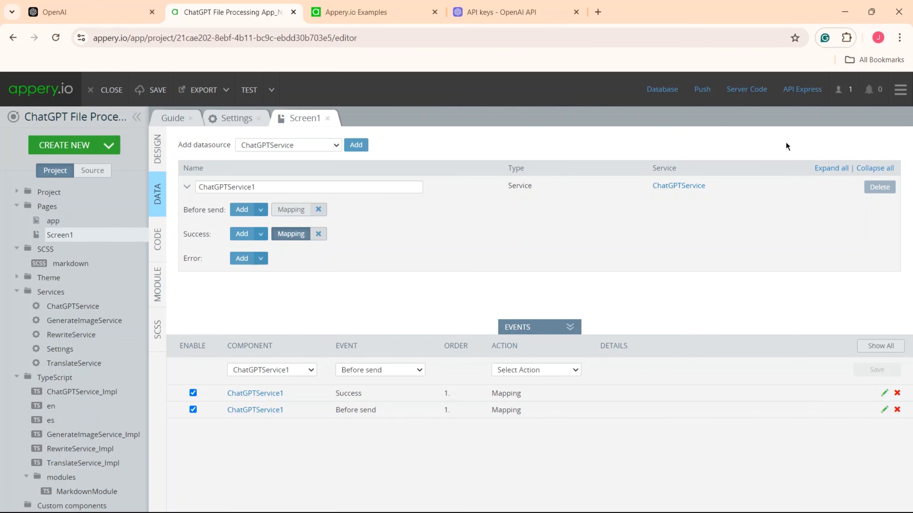
{"action": "left_click", "coordinate": [154, 94]}
Back in the page design, add a Click event to the Process button that invokes the ChatGPTService1 datasource.
{"action": "left_click", "coordinate": [158, 160]}
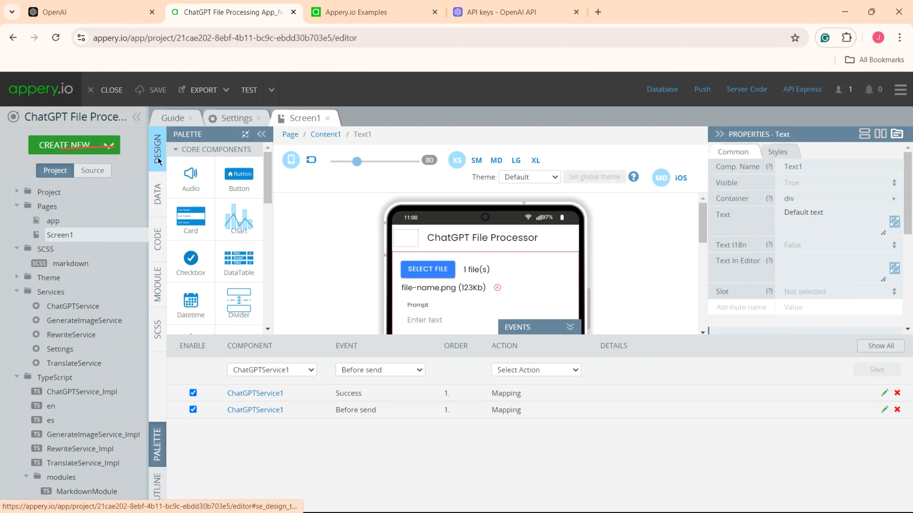
{"action": "left_click", "coordinate": [536, 331]}
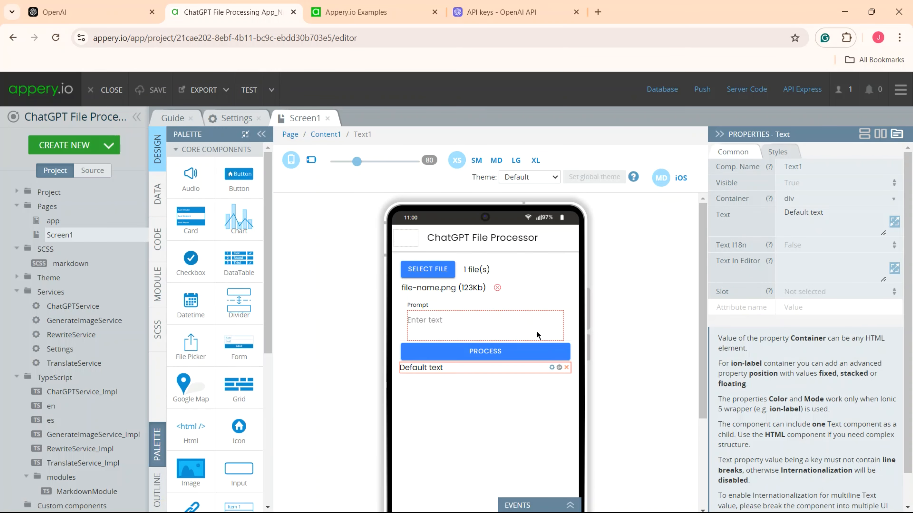
{"action": "left_click", "coordinate": [534, 505]}
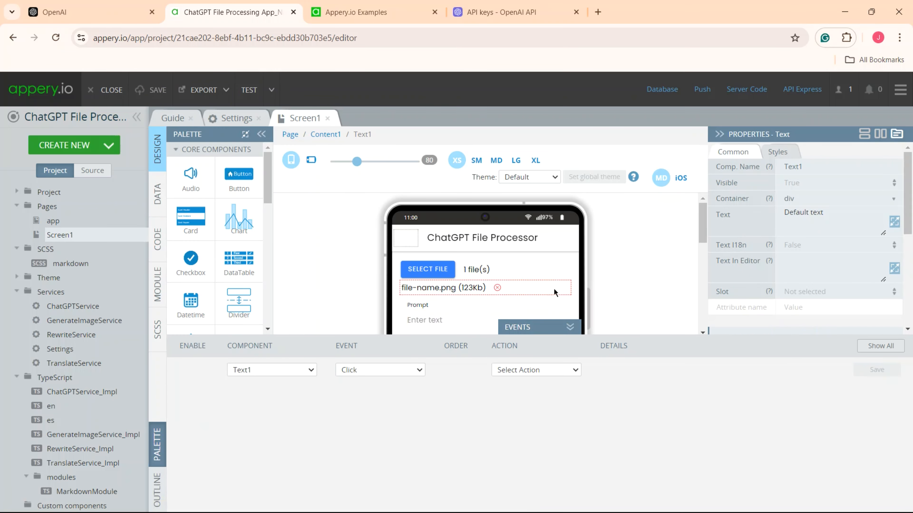
{"action": "scroll", "coordinate": [554, 292], "scroll_direction": "down", "scroll_amount": 5}
{"action": "left_click", "coordinate": [492, 203]}
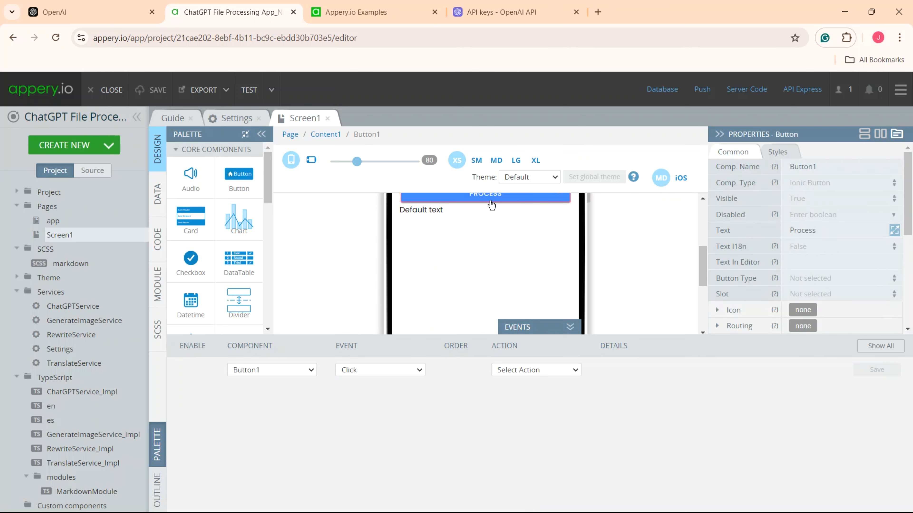
{"action": "left_click", "coordinate": [574, 371]}
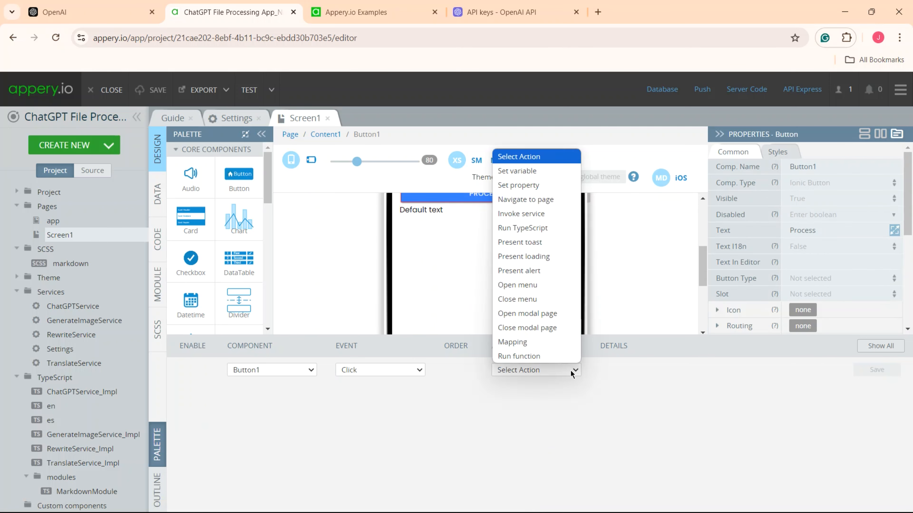
{"action": "left_click", "coordinate": [553, 216]}
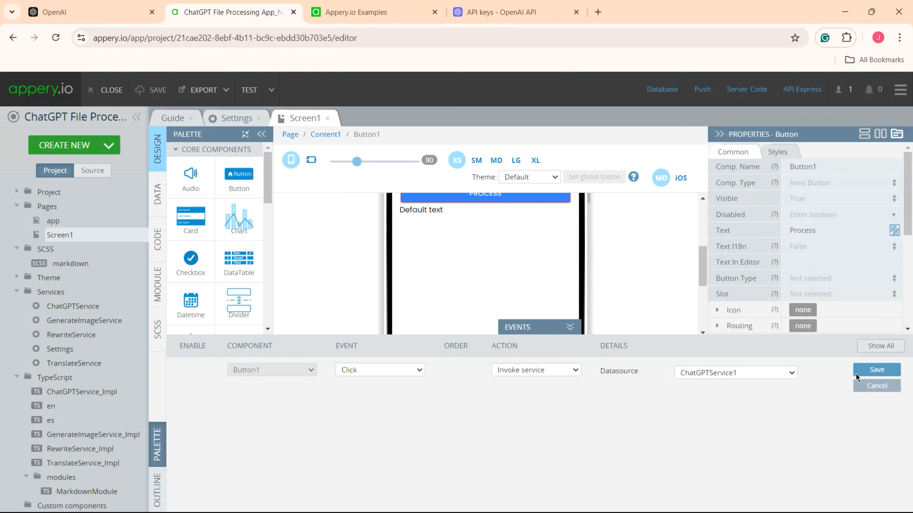
{"action": "left_click", "coordinate": [866, 370]}
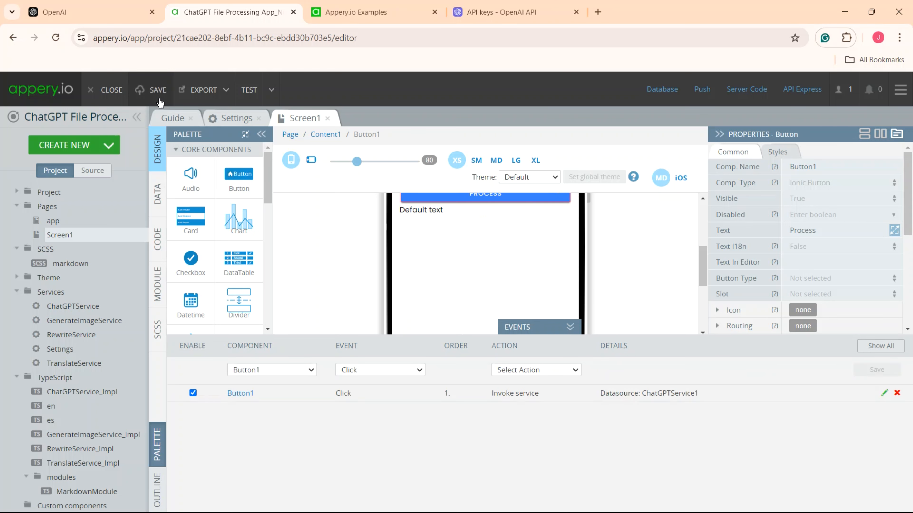
Launch the app's test preview, then view the BS_Mapping PNG file from the Documents folder and close it.
{"action": "left_click", "coordinate": [246, 92]}
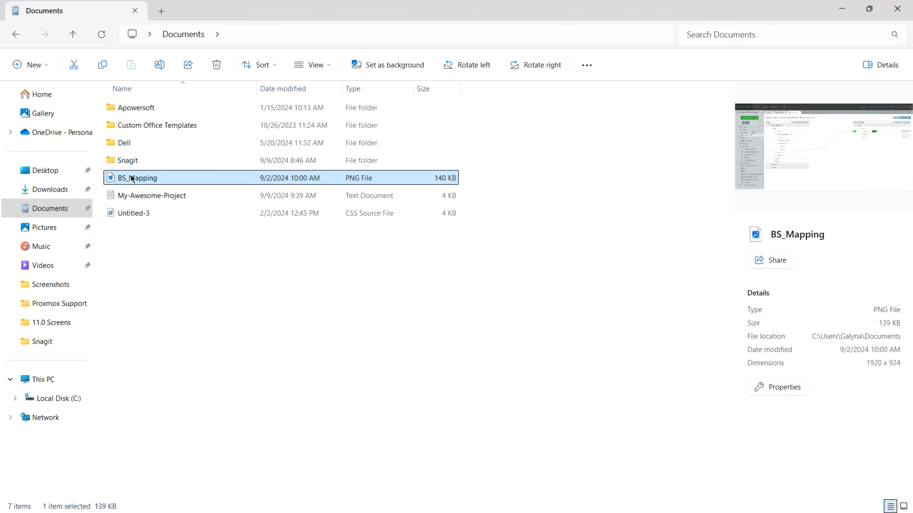
{"action": "double_click", "coordinate": [132, 179]}
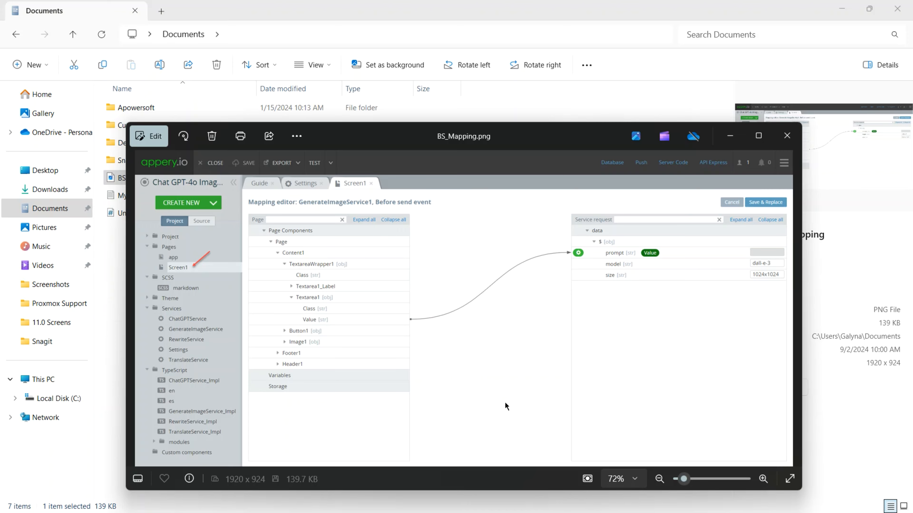
{"action": "left_click", "coordinate": [792, 148]}
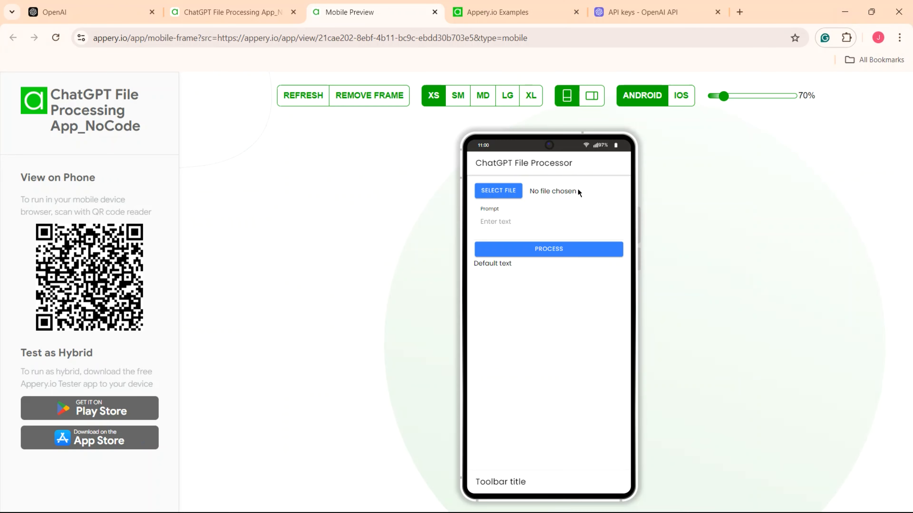
In the test preview, select BS_Mapping.png, enter the prompt "What is in the file?" and process it.
{"action": "left_click", "coordinate": [494, 195]}
{"action": "left_click", "coordinate": [133, 163]}
{"action": "double_click", "coordinate": [134, 163]}
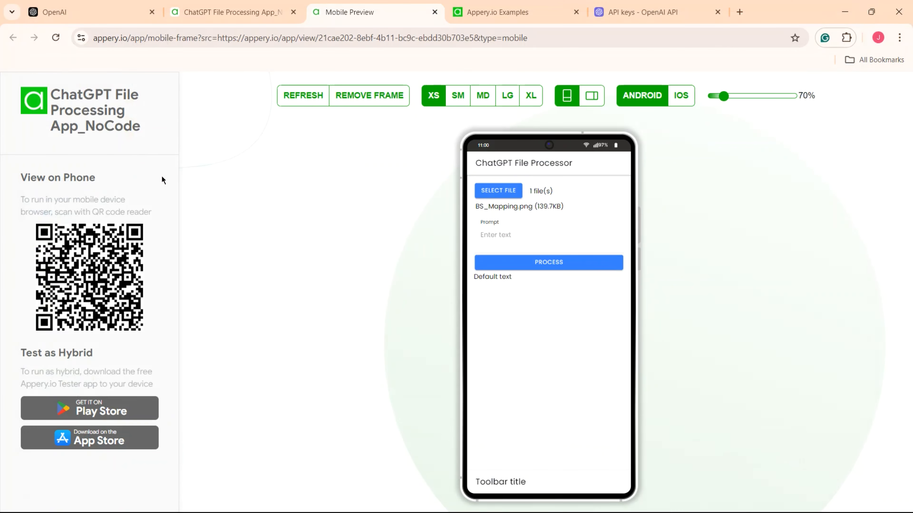
{"action": "left_click", "coordinate": [516, 232]}
{"action": "type", "text": "What is in the file?"}
{"action": "left_click", "coordinate": [596, 268]}
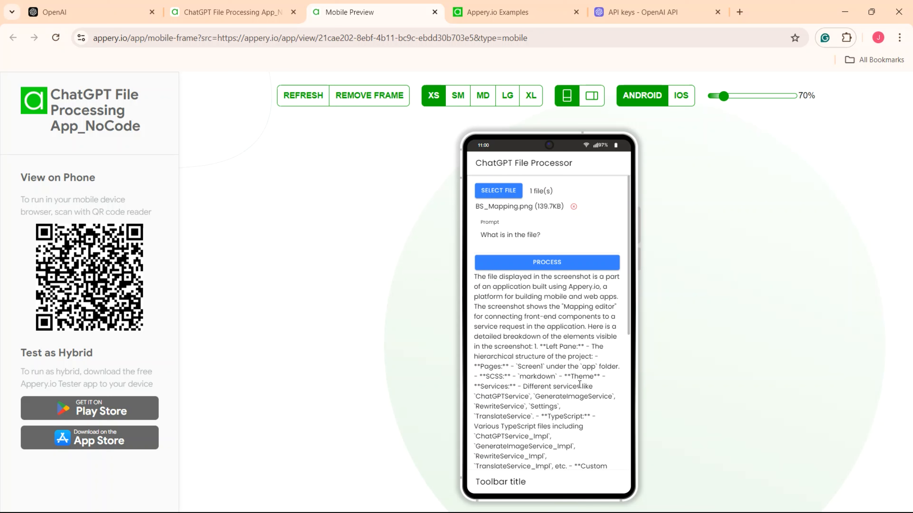
Back in the app editor, add a Present loading action to the ChatGPTService1 datasource's Before send event and save it with its default settings.
{"action": "left_click", "coordinate": [251, 12]}
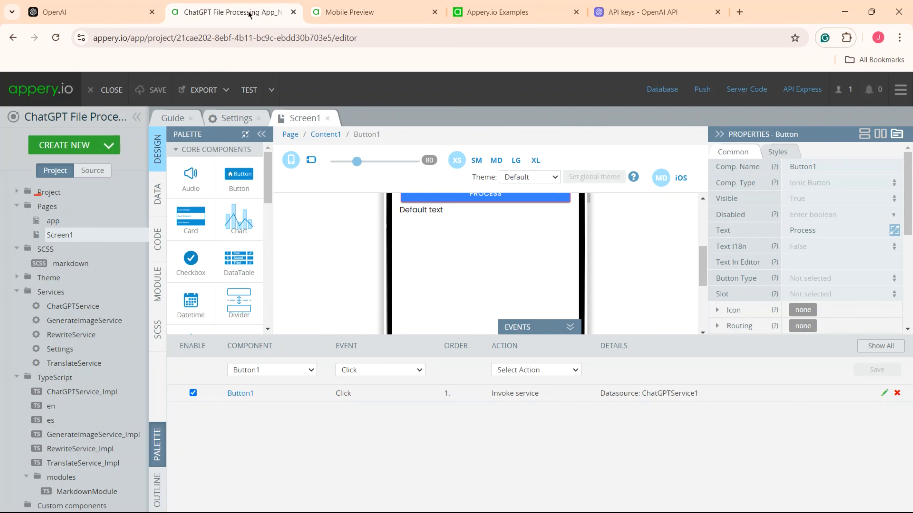
{"action": "left_click", "coordinate": [159, 203]}
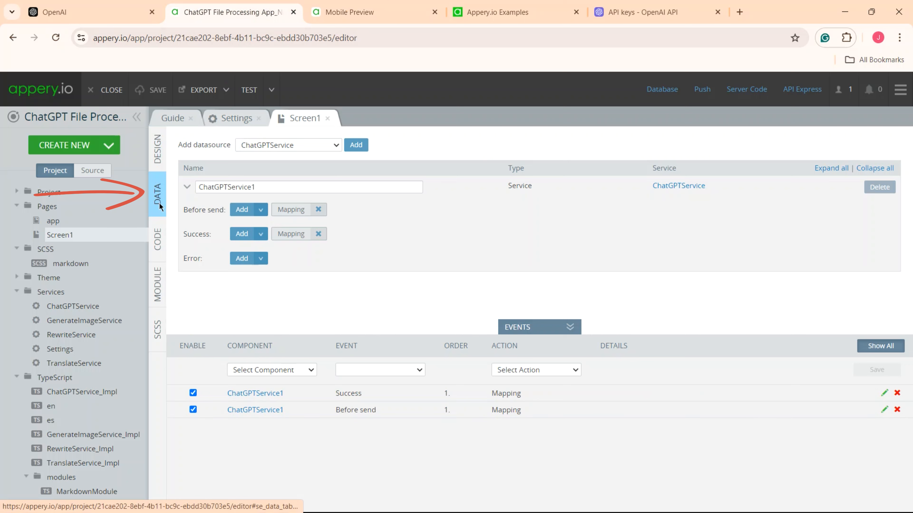
{"action": "left_click", "coordinate": [260, 211]}
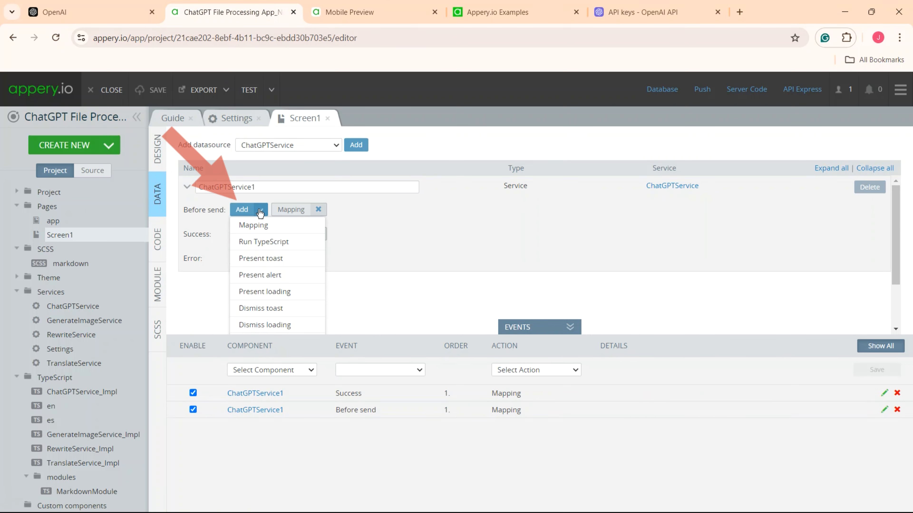
{"action": "left_click", "coordinate": [308, 295]}
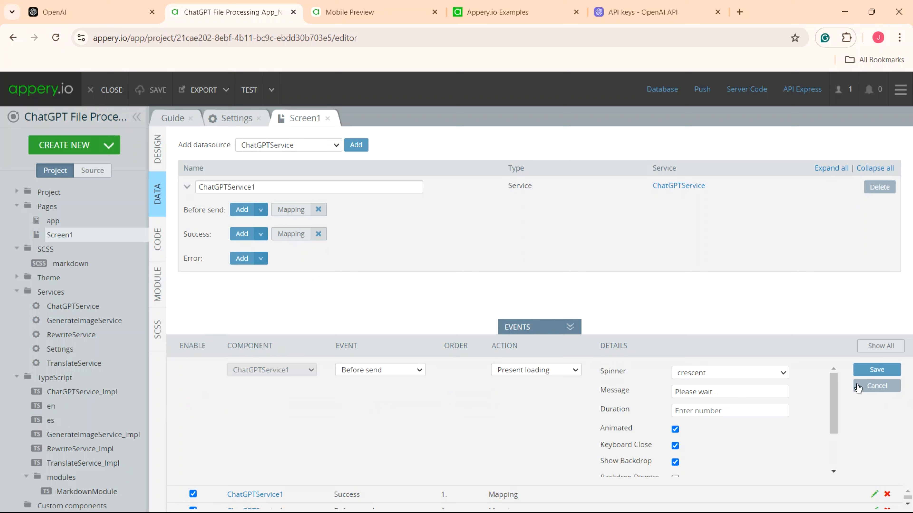
{"action": "left_click", "coordinate": [889, 374]}
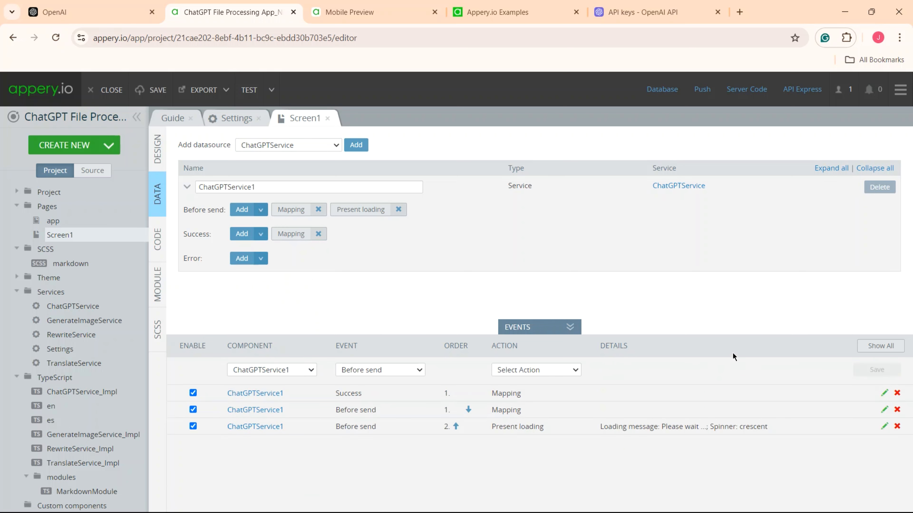
Add a Dismiss loading action to both the Success and Error events of the ChatGPTService1 datasource, saving each one.
{"action": "left_click", "coordinate": [261, 234]}
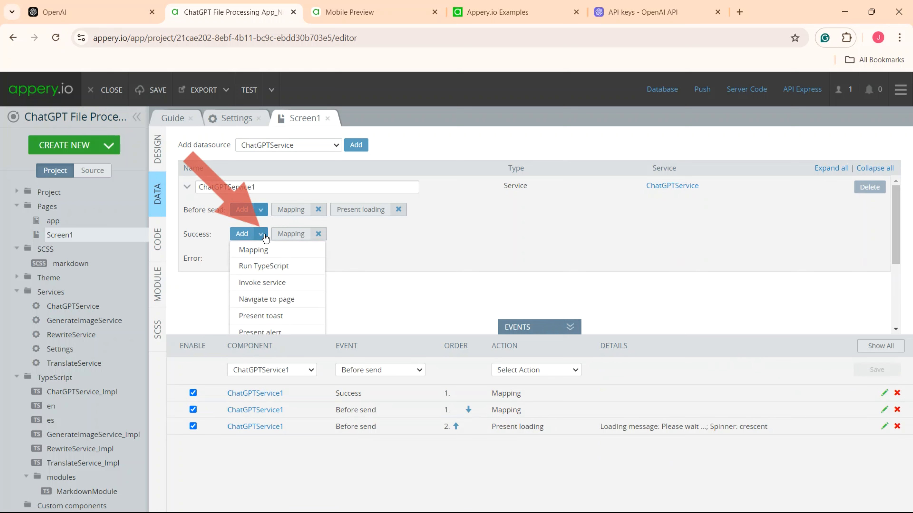
{"action": "scroll", "coordinate": [284, 316], "scroll_direction": "down", "scroll_amount": 2}
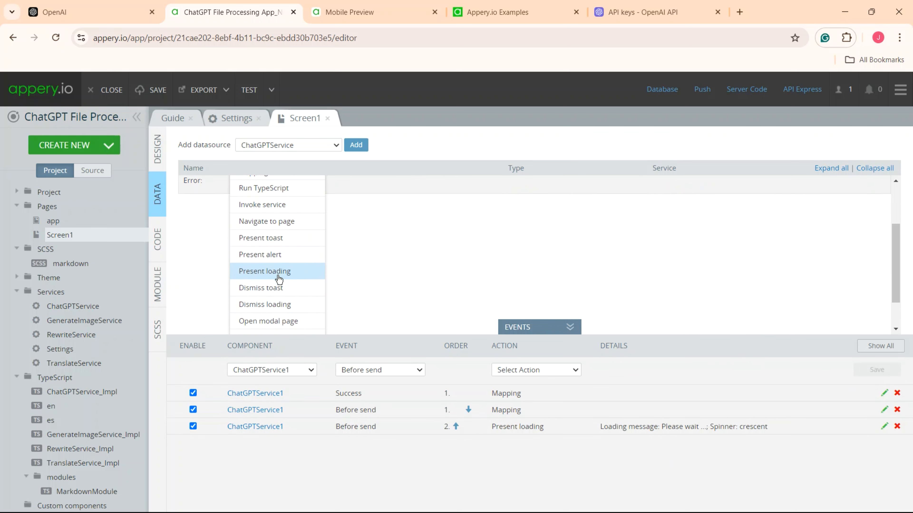
{"action": "left_click", "coordinate": [265, 305]}
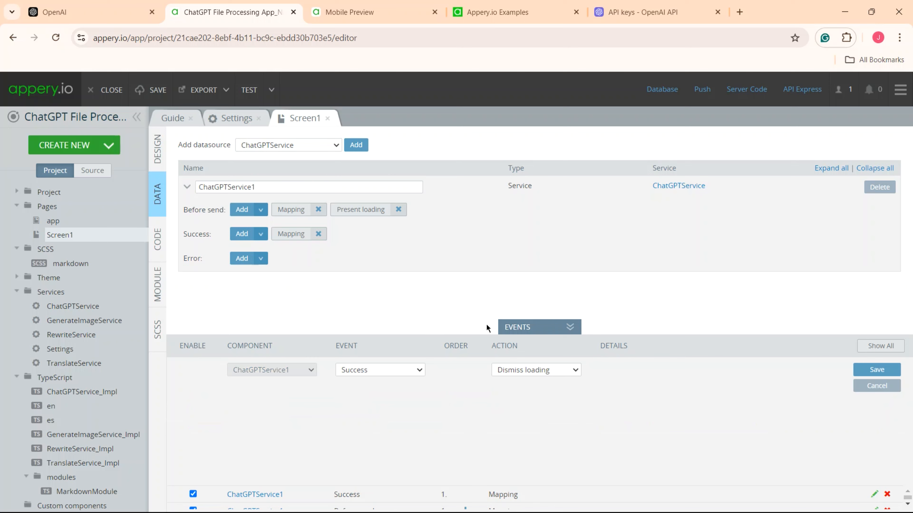
{"action": "left_click", "coordinate": [877, 369]}
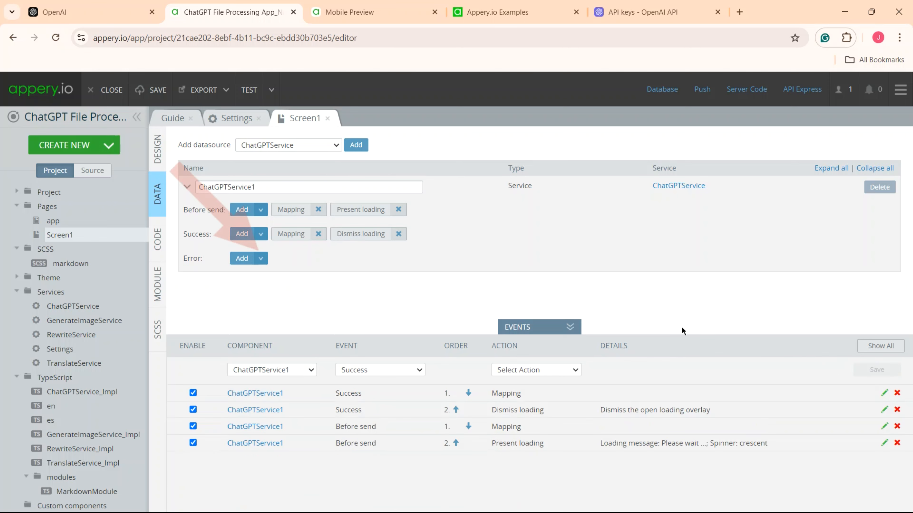
{"action": "left_click", "coordinate": [260, 258]}
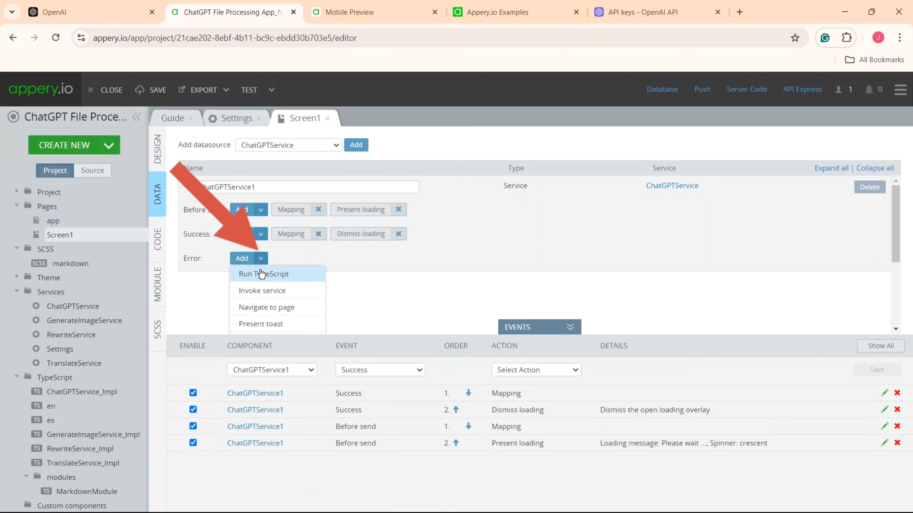
{"action": "scroll", "coordinate": [279, 305], "scroll_direction": "down", "scroll_amount": 2}
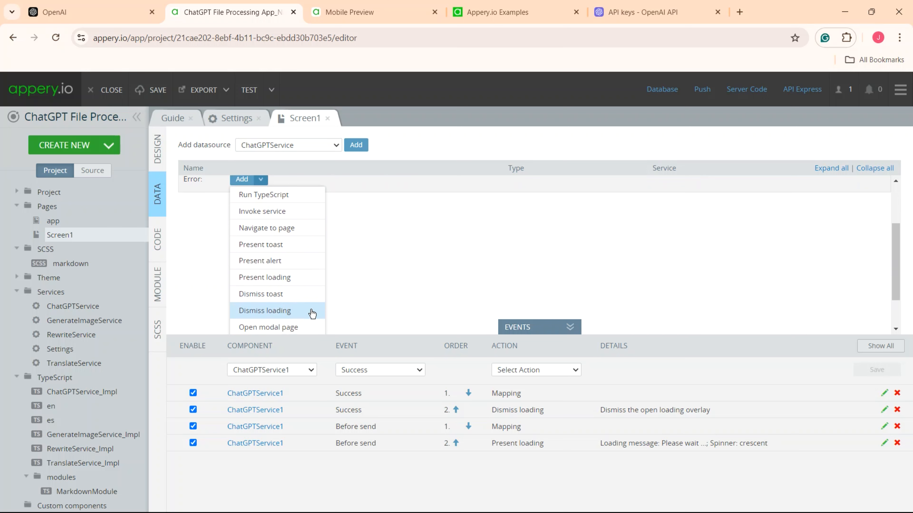
{"action": "left_click", "coordinate": [284, 311]}
{"action": "left_click", "coordinate": [874, 370]}
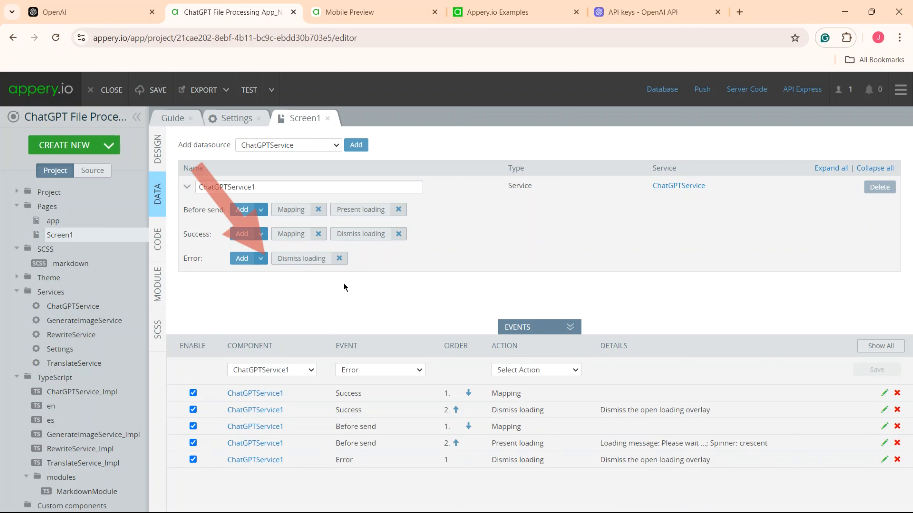
Add a Present alert action to the Error event with header "Error!" and message "Check the file format", then save the action and the app.
{"action": "left_click", "coordinate": [260, 260]}
{"action": "scroll", "coordinate": [273, 294], "scroll_direction": "down", "scroll_amount": 3}
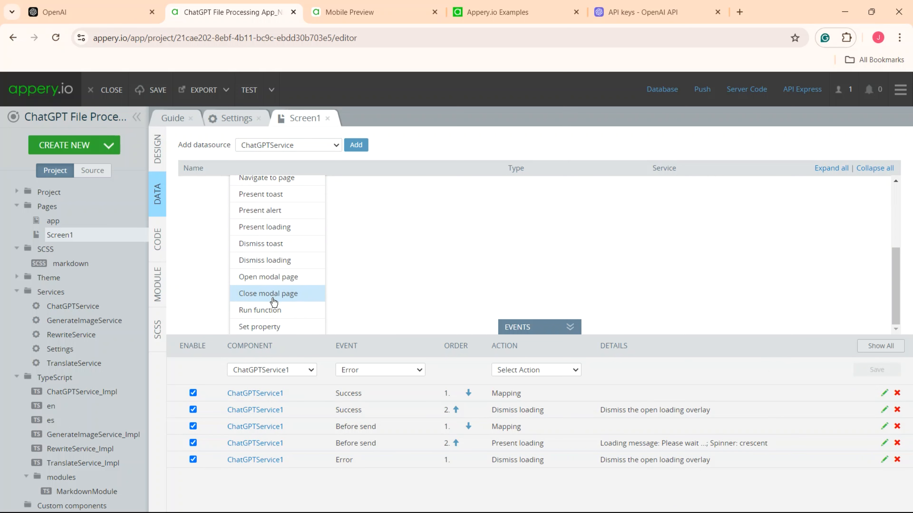
{"action": "left_click", "coordinate": [257, 212]}
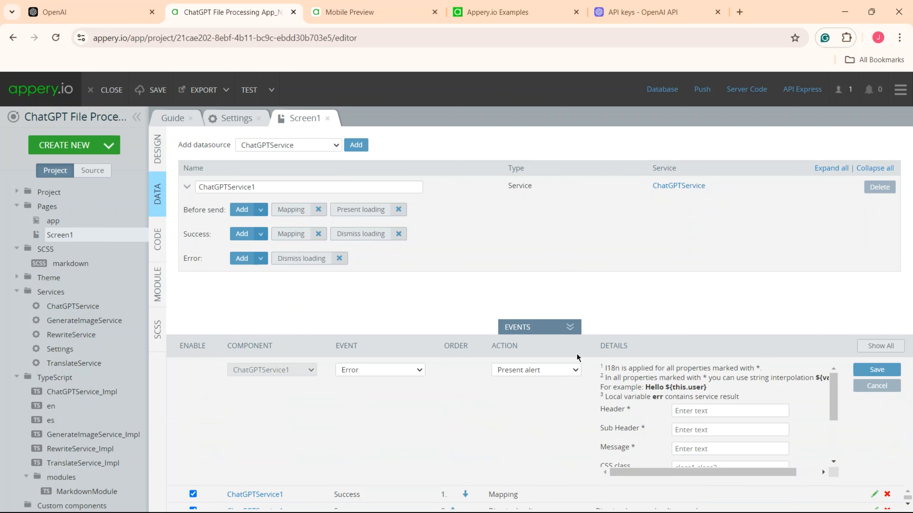
{"action": "left_click", "coordinate": [716, 415]}
{"action": "type", "text": "Error!"}
{"action": "left_click", "coordinate": [714, 448]}
{"action": "type", "text": "Check the file format"}
{"action": "left_click", "coordinate": [876, 370]}
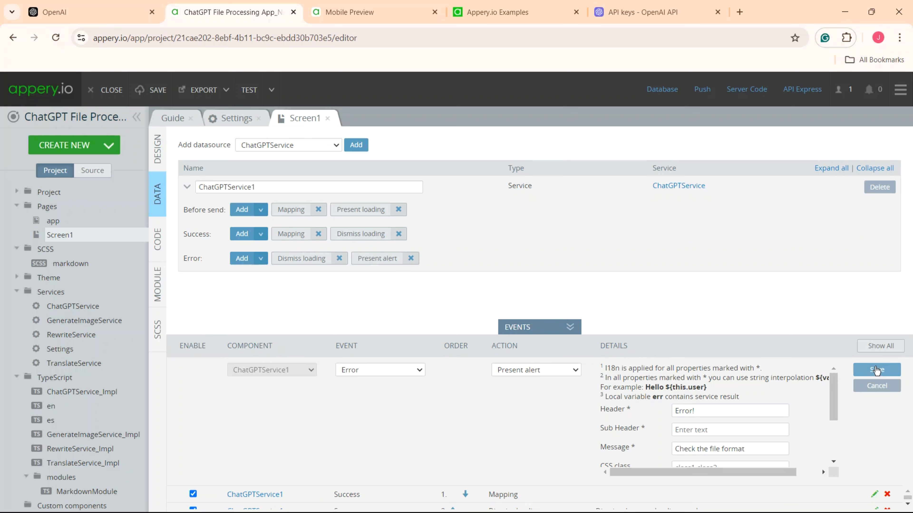
{"action": "left_click", "coordinate": [149, 94]}
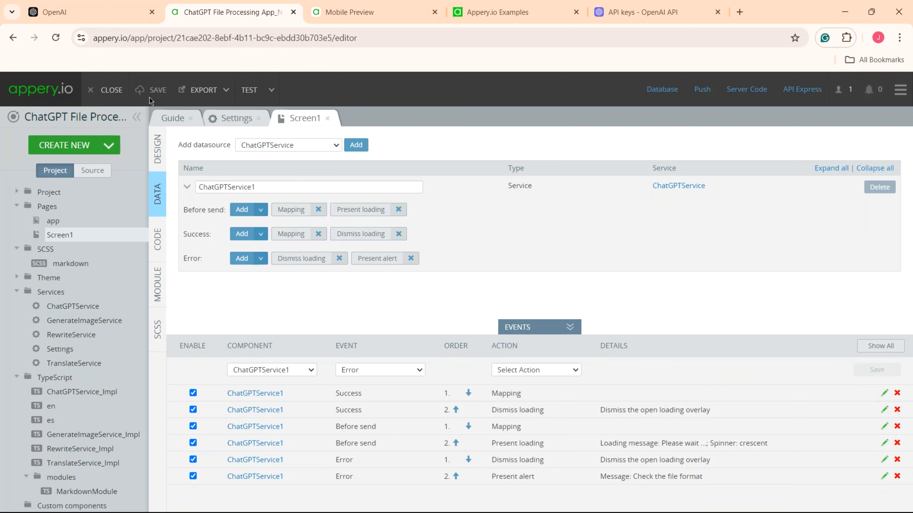
Relaunch the app's test preview and process BS_Mapping.png with the prompt "What is in the file?".
{"action": "left_click", "coordinate": [248, 90]}
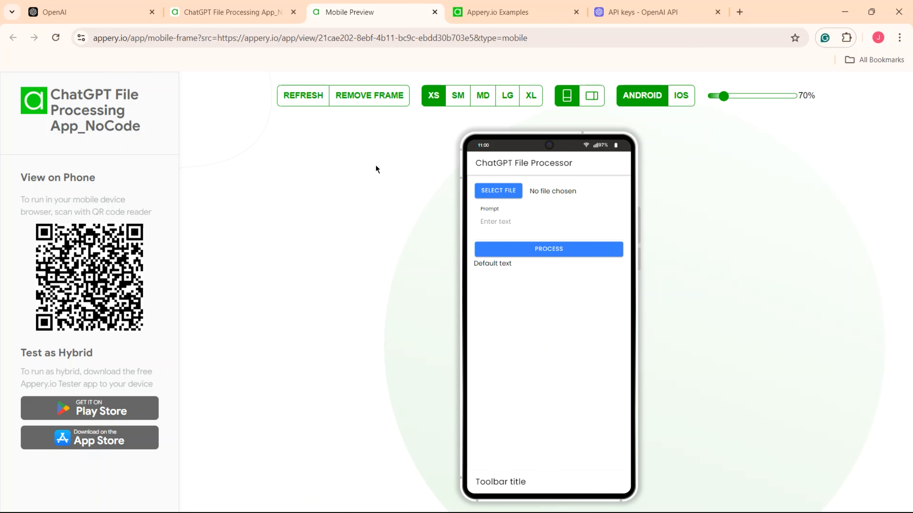
{"action": "left_click", "coordinate": [499, 188]}
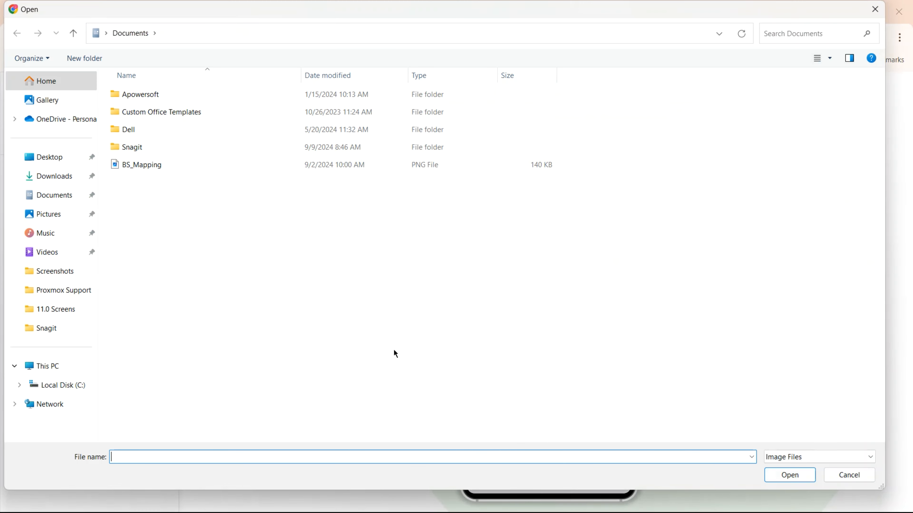
{"action": "double_click", "coordinate": [128, 164]}
{"action": "left_click", "coordinate": [525, 239]}
{"action": "type", "text": "What is in the file?"}
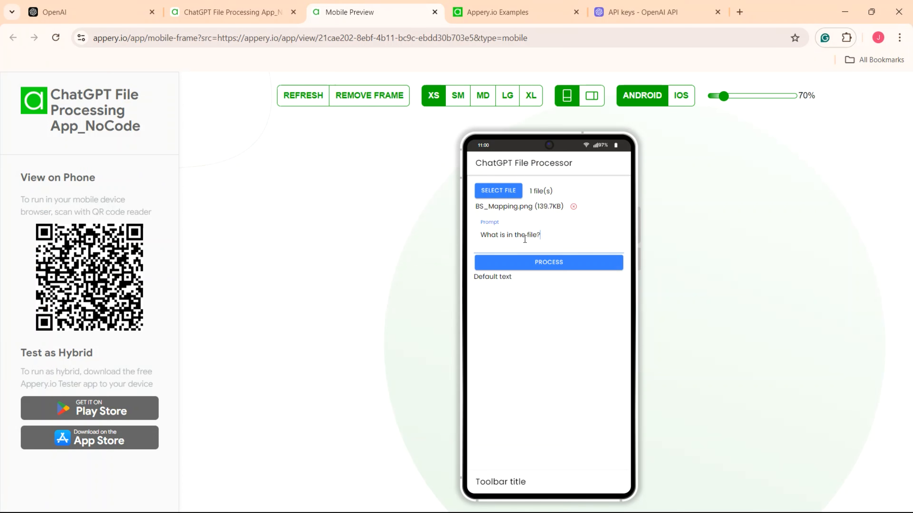
{"action": "left_click", "coordinate": [566, 264]}
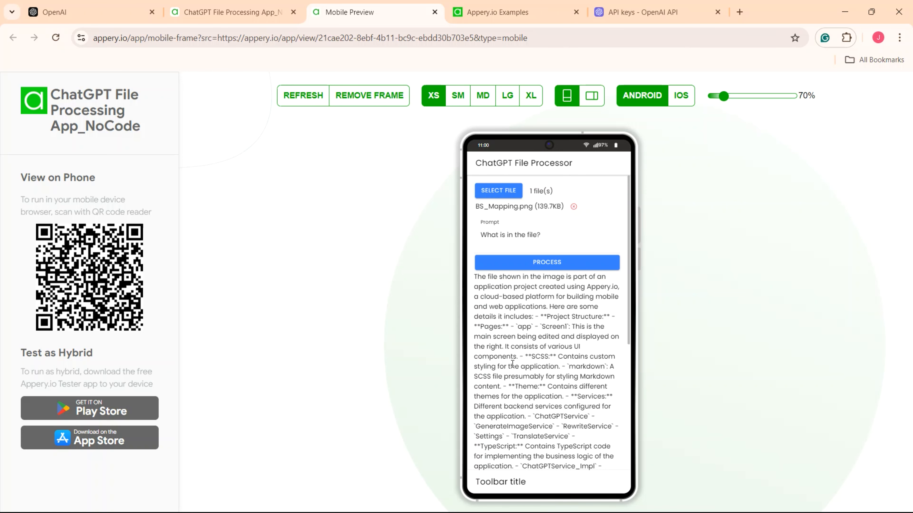
Test the error handling by choosing the My-Awesome-Project text document from all file types, processing it and dismissing the alert.
{"action": "left_click", "coordinate": [499, 191]}
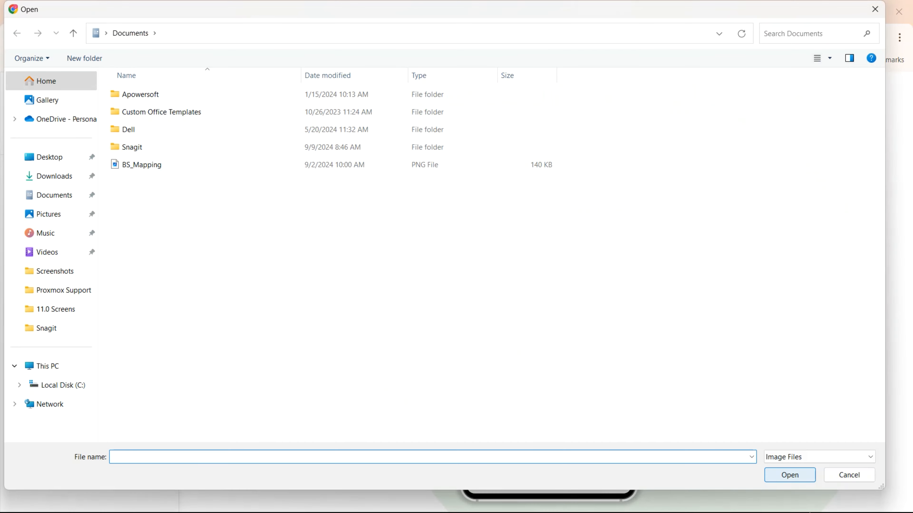
{"action": "left_click", "coordinate": [826, 457]}
{"action": "left_click", "coordinate": [791, 477]}
{"action": "left_click", "coordinate": [133, 184]}
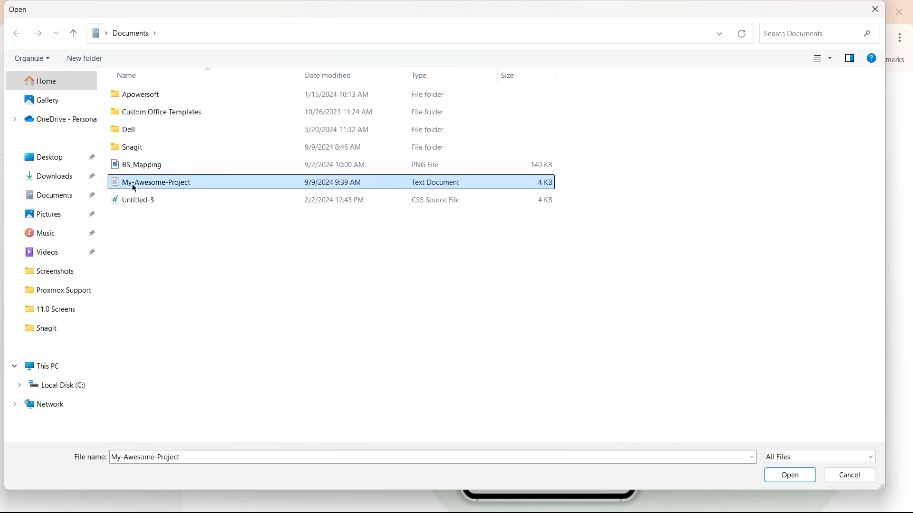
{"action": "double_click", "coordinate": [132, 183]}
{"action": "left_click", "coordinate": [592, 267]}
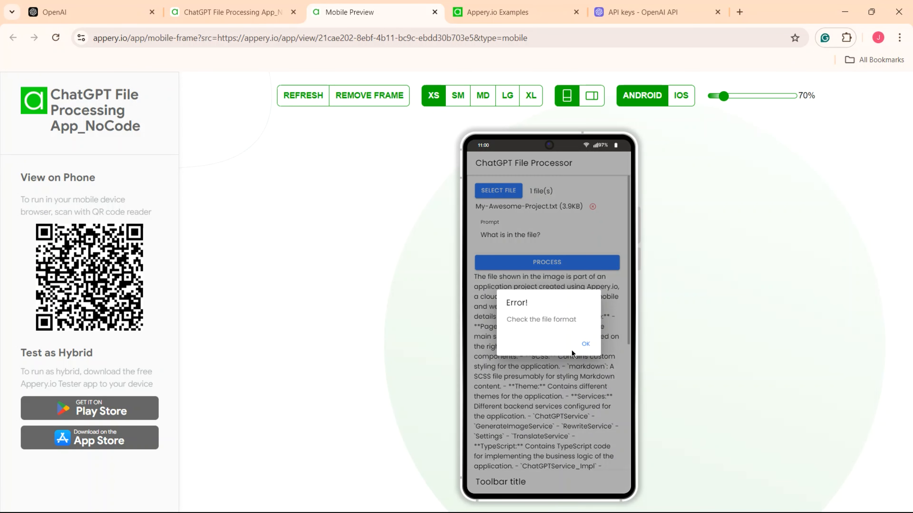
{"action": "left_click", "coordinate": [584, 346]}
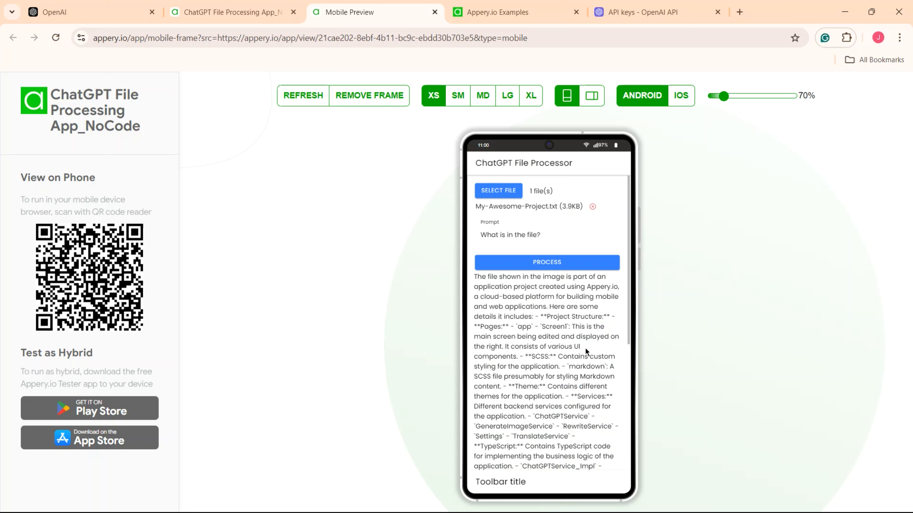